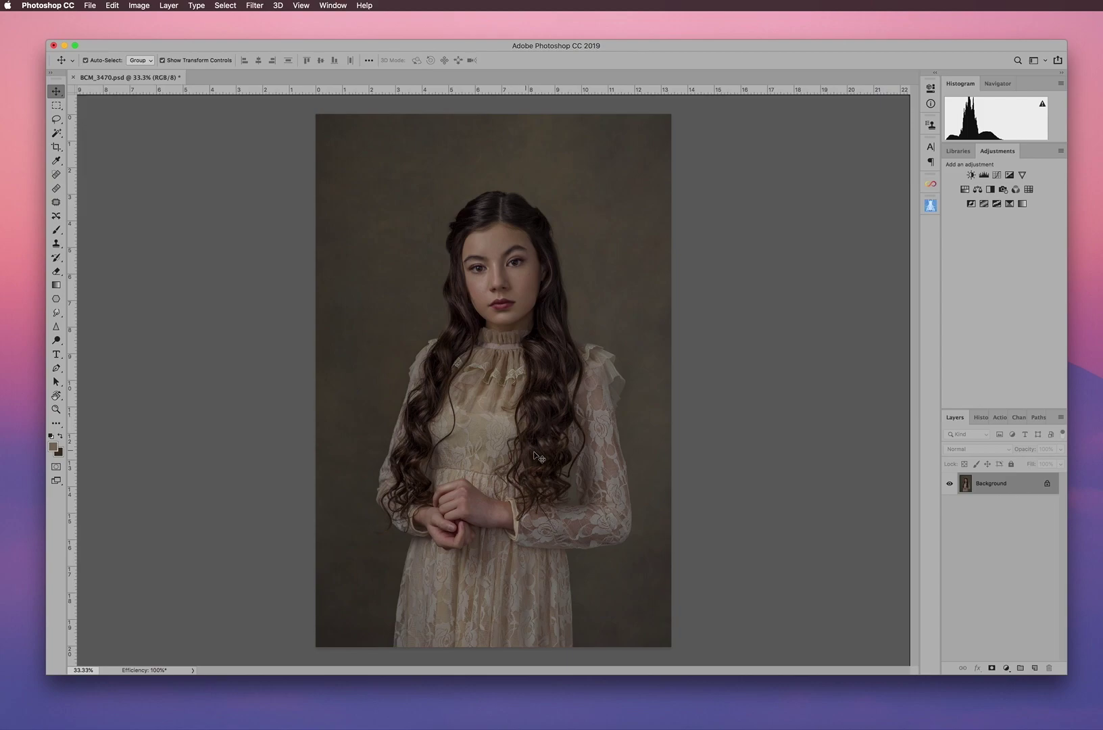
# - Duplicate the Background layer and open the Liquify filter on the copy
pyautogui.press('super+j')
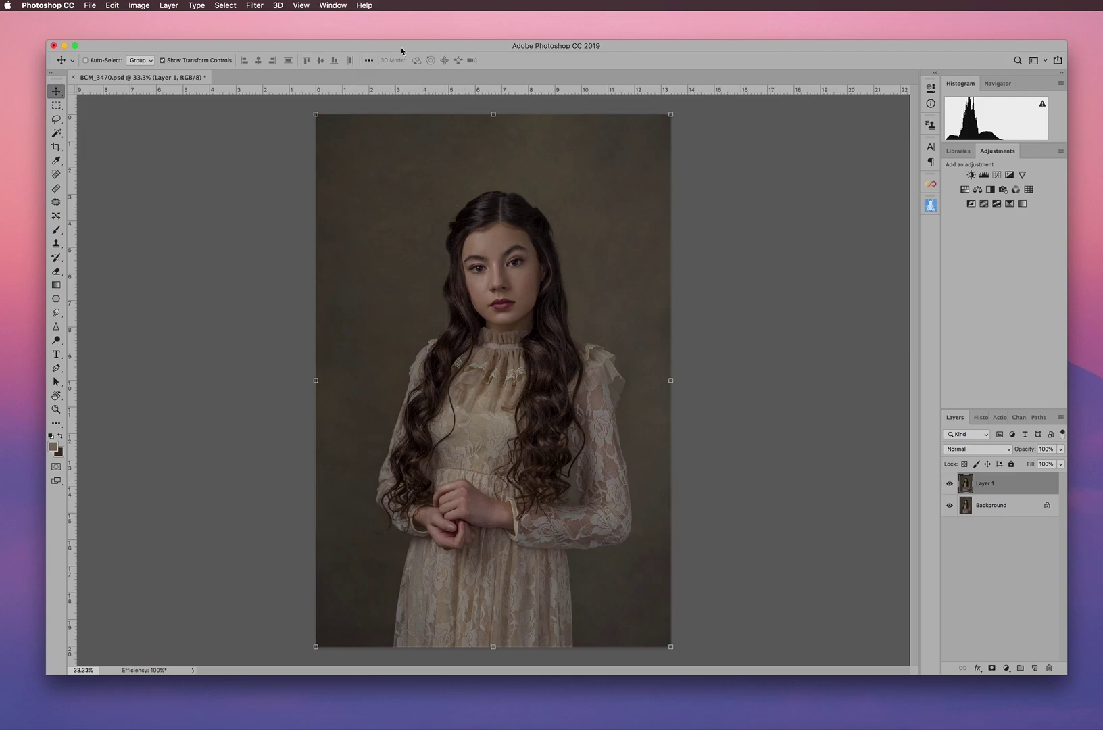
pyautogui.click(255, 6)
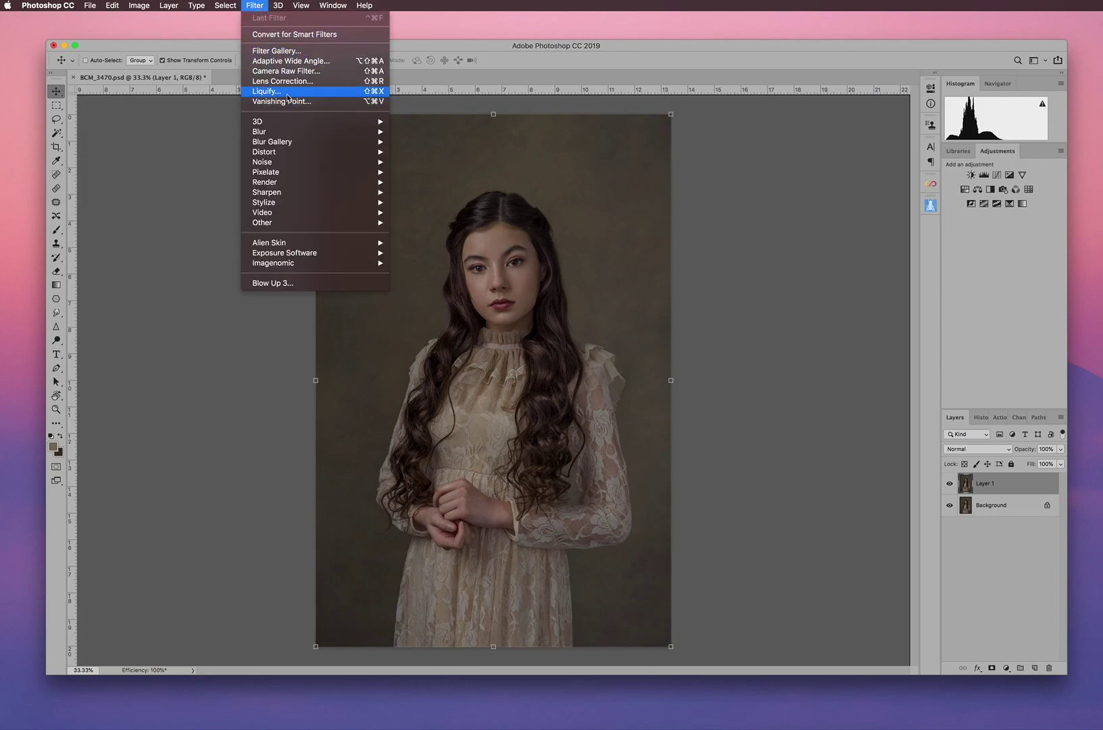
pyautogui.click(267, 91)
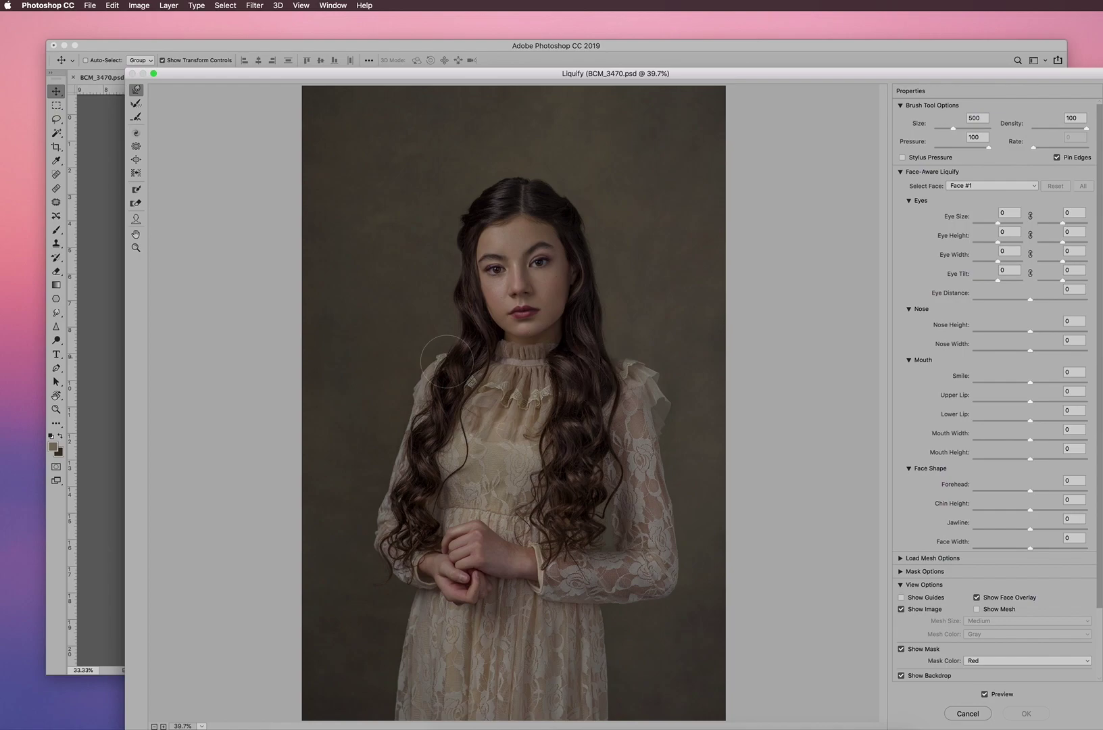
# - Lift the hair at the crown of the head slightly with the Forward Warp brush at size 500
pyautogui.press(']')
pyautogui.press(']')
pyautogui.press('[')
pyautogui.press('[')
pyautogui.moveTo(555, 185); pyautogui.dragTo(548, 164)
# - Add volume to the wavy hair on the image's left side using the Forward Warp brush at sizes 800 and 500
pyautogui.press(']')
pyautogui.press(']')
pyautogui.press(']')
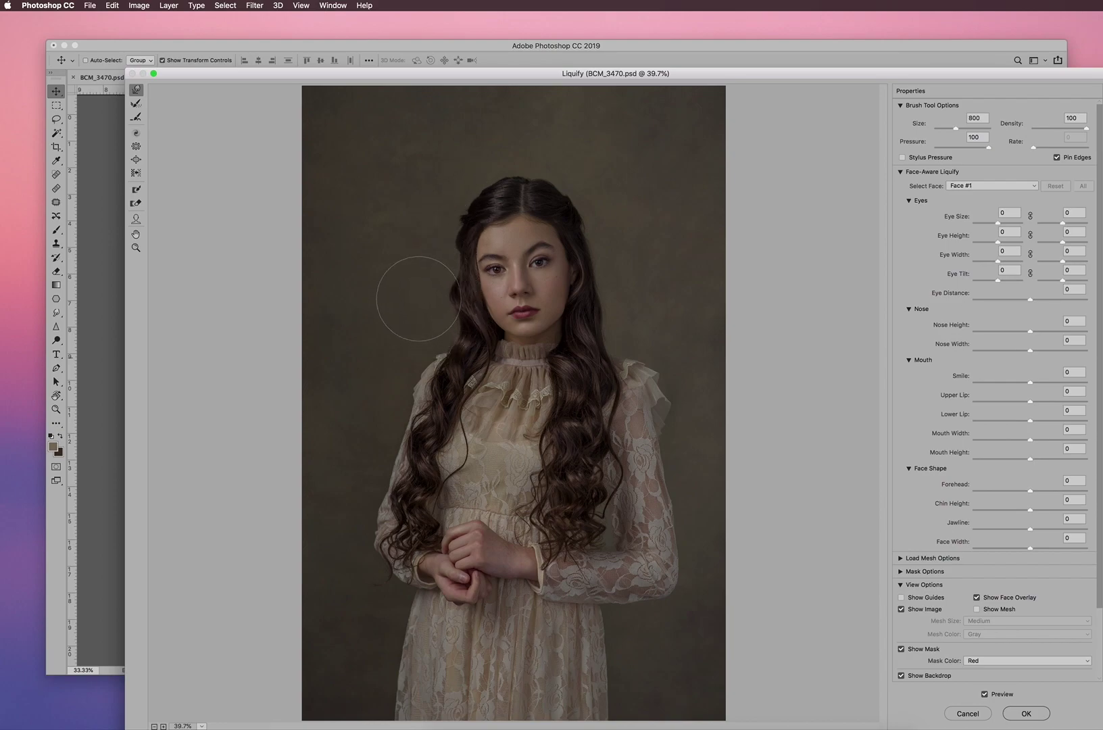
pyautogui.press('[')
pyautogui.press('[')
pyautogui.press('[')
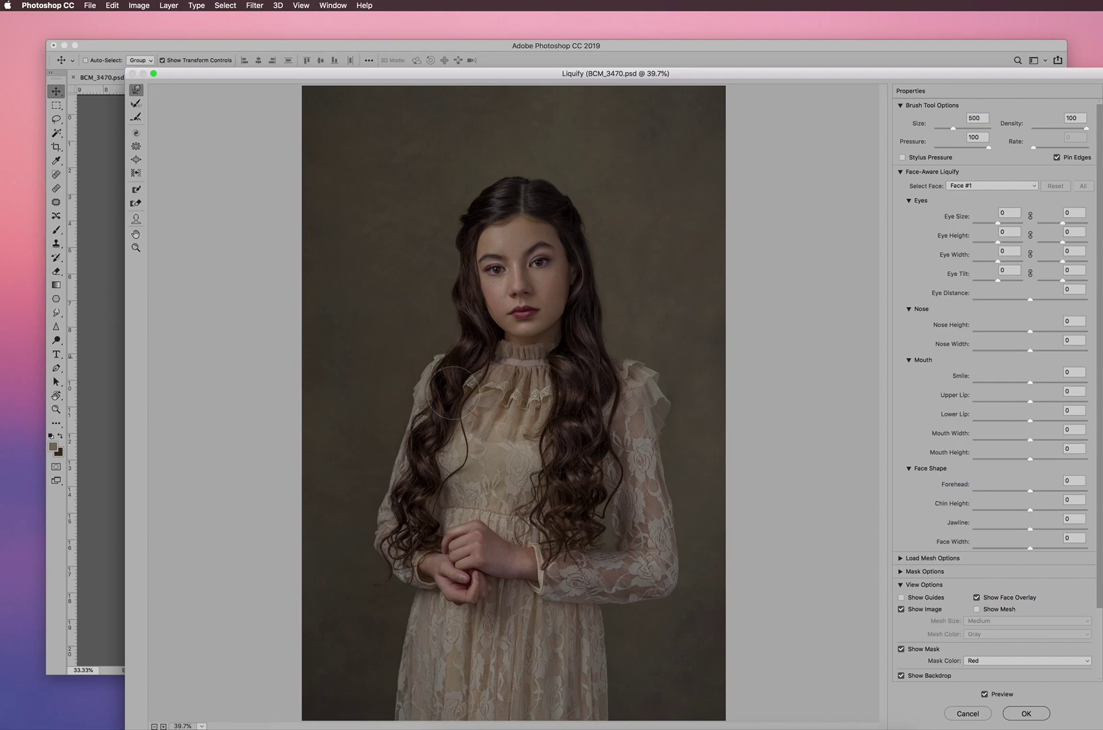
pyautogui.press(']')
pyautogui.press('[')
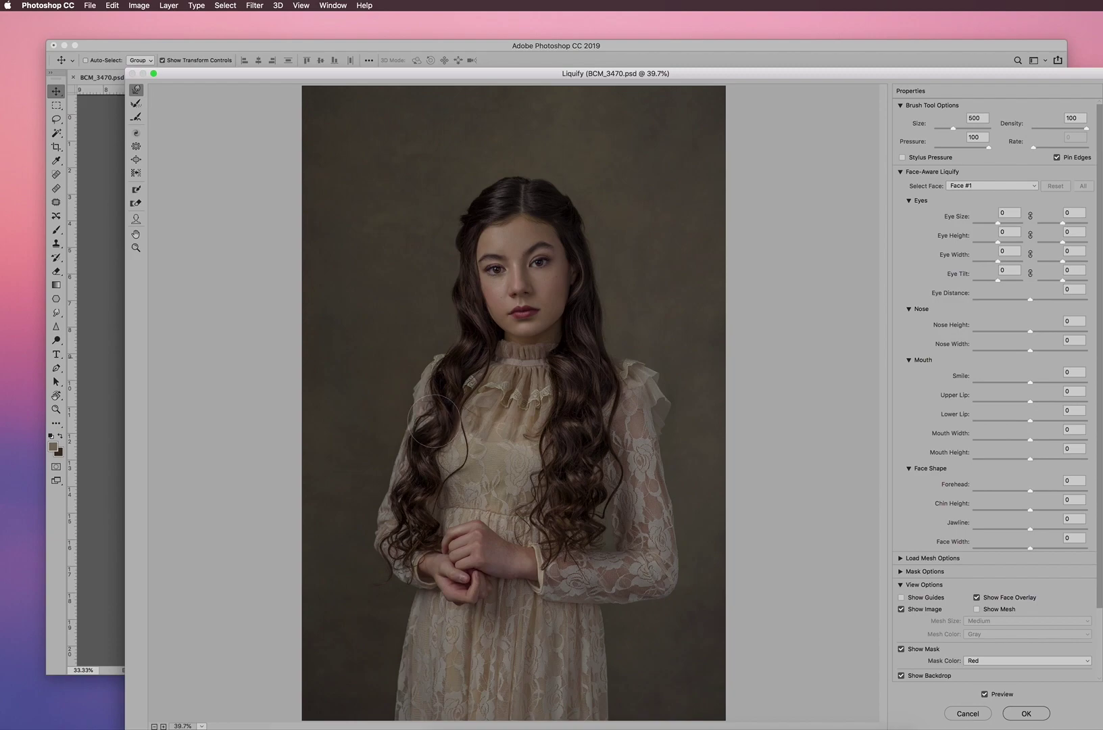
pyautogui.moveTo(433, 421); pyautogui.dragTo(416, 455)
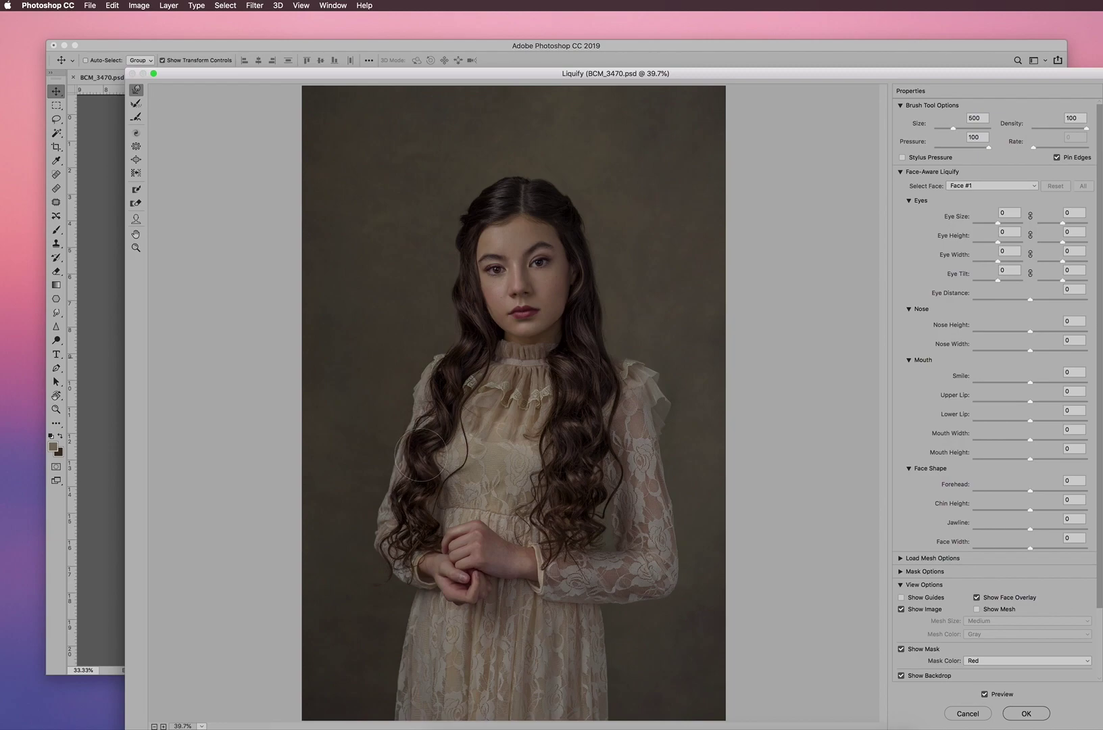
pyautogui.moveTo(415, 390)
pyautogui.mouseDown()
pyautogui.moveTo(393, 425)
pyautogui.moveTo(402, 462)
pyautogui.moveTo(380, 453)
pyautogui.moveTo(397, 485)
pyautogui.moveTo(390, 507)
pyautogui.moveTo(422, 493)
pyautogui.moveTo(382, 472)
pyautogui.moveTo(421, 449)
pyautogui.moveTo(445, 459)
pyautogui.moveTo(413, 456)
pyautogui.moveTo(440, 475)
pyautogui.moveTo(417, 493)
pyautogui.mouseUp()
# - Reshape the curls on the image's right side with the warp brush at size 400, and enlarge the brush to 800
pyautogui.press('[')
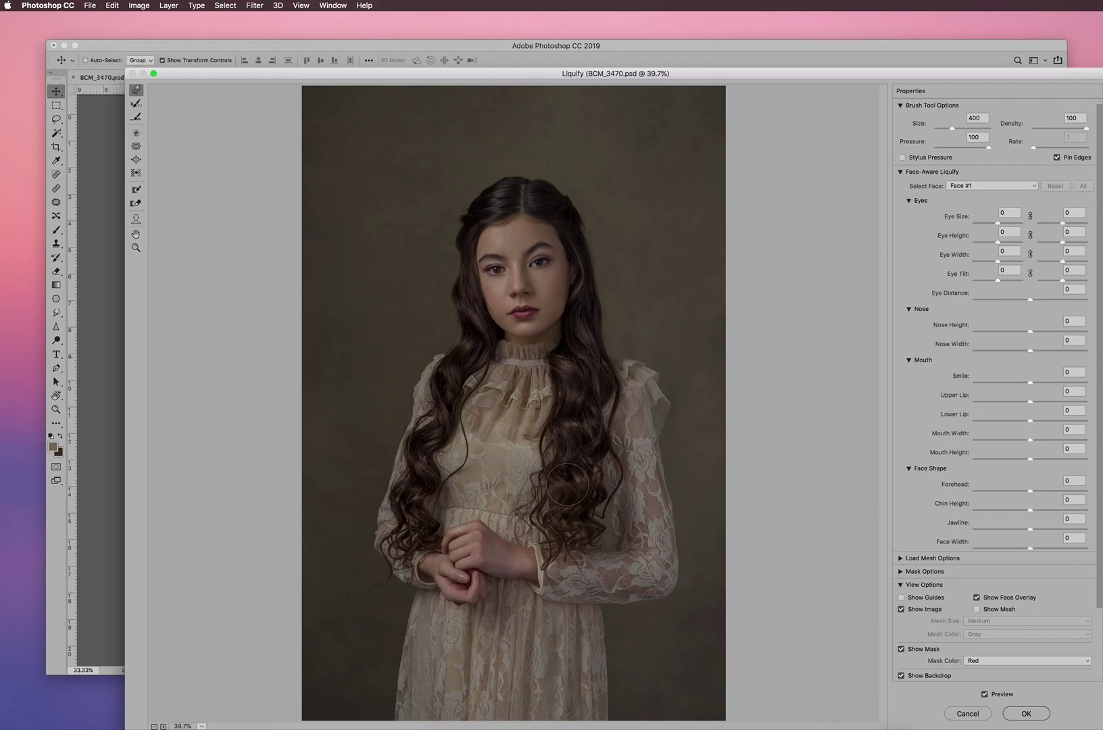
pyautogui.press(']')
pyautogui.press(']')
pyautogui.press(']')
pyautogui.press(']')
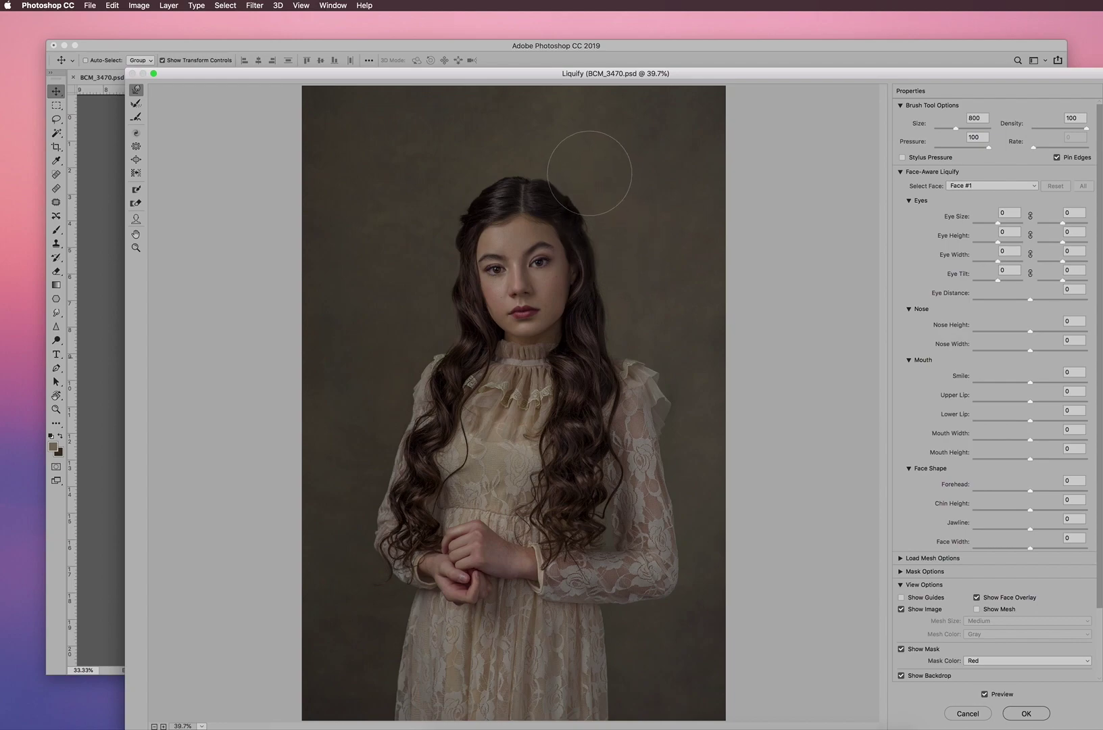
# - Refine the fullness of the hair around the head and the right-hand curls, varying the warp brush size and ending at 700
pyautogui.press('[')
pyautogui.press('[')
pyautogui.press('[')
pyautogui.press('[')
pyautogui.press('[')
pyautogui.press('[')
pyautogui.press(']')
pyautogui.press(']')
pyautogui.press('[')
pyautogui.press('[')
pyautogui.press(']')
pyautogui.press(']')
pyautogui.press(']')
pyautogui.press(']')
pyautogui.press(']')
pyautogui.press(']')
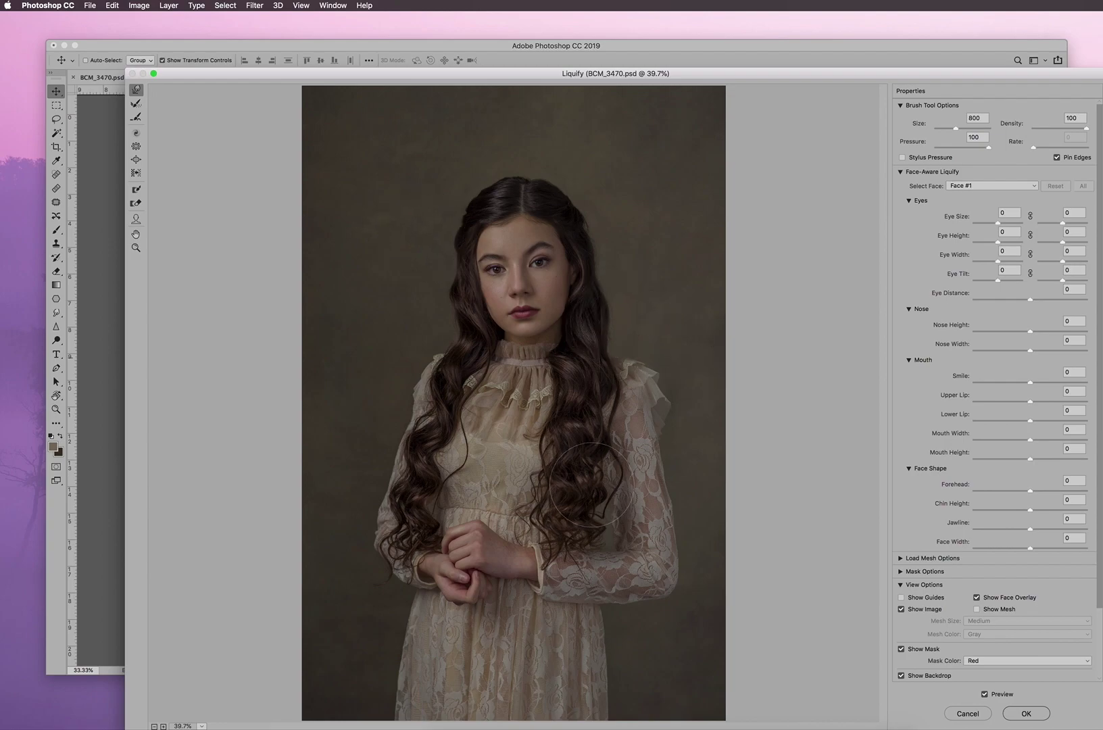
pyautogui.press('[')
pyautogui.press('[')
pyautogui.press(']')
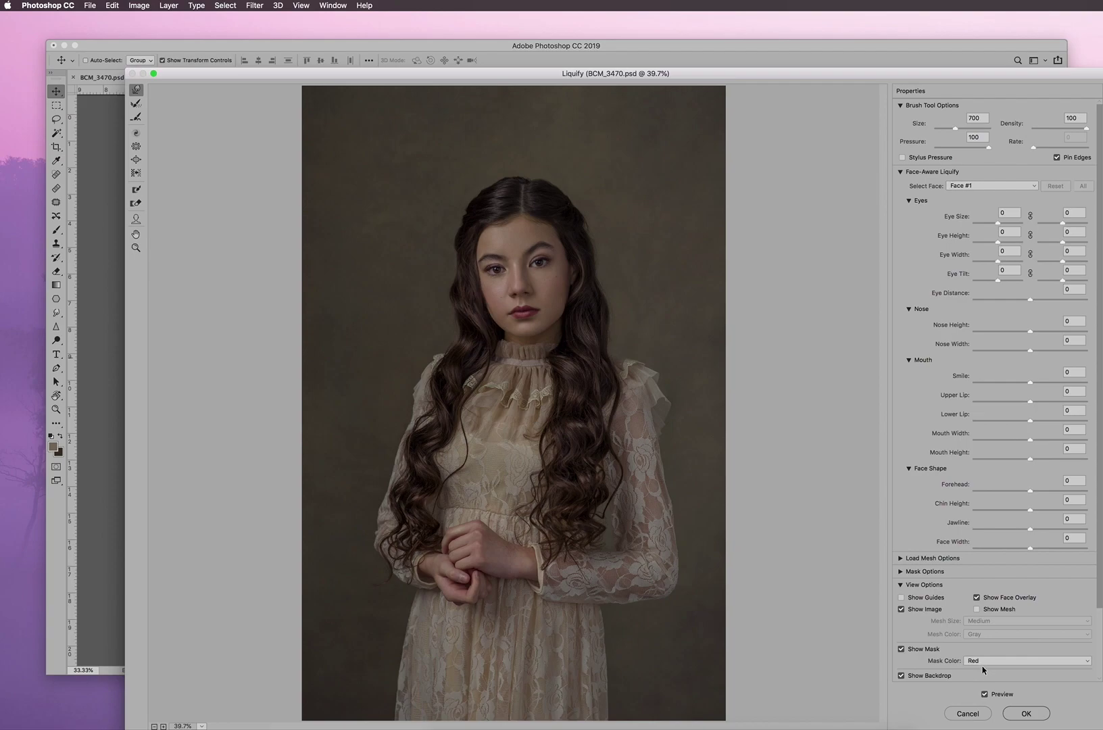
# - Compare the portrait before and after the warping with the Liquify preview, and apply the filter
pyautogui.scroll(-3, 1099, 534)
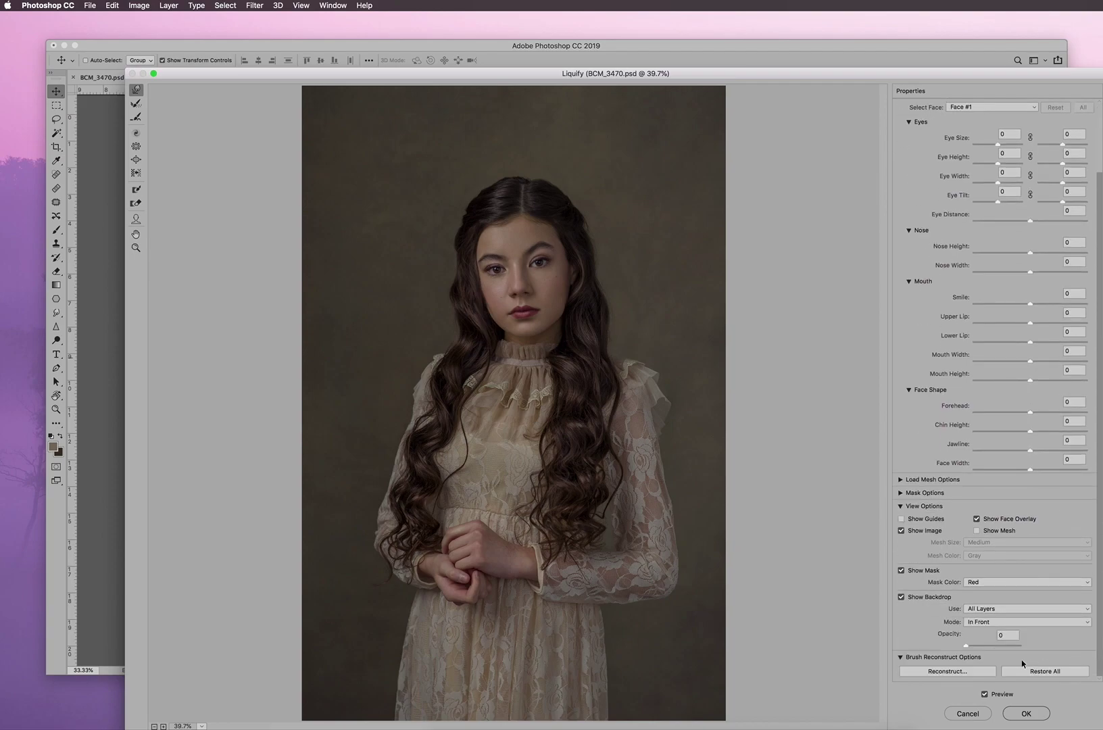
pyautogui.click(985, 694)
pyautogui.click(985, 694)
pyautogui.click(985, 693)
pyautogui.click(985, 693)
pyautogui.click(984, 694)
pyautogui.click(985, 694)
pyautogui.click(985, 694)
pyautogui.click(984, 694)
pyautogui.click(1026, 711)
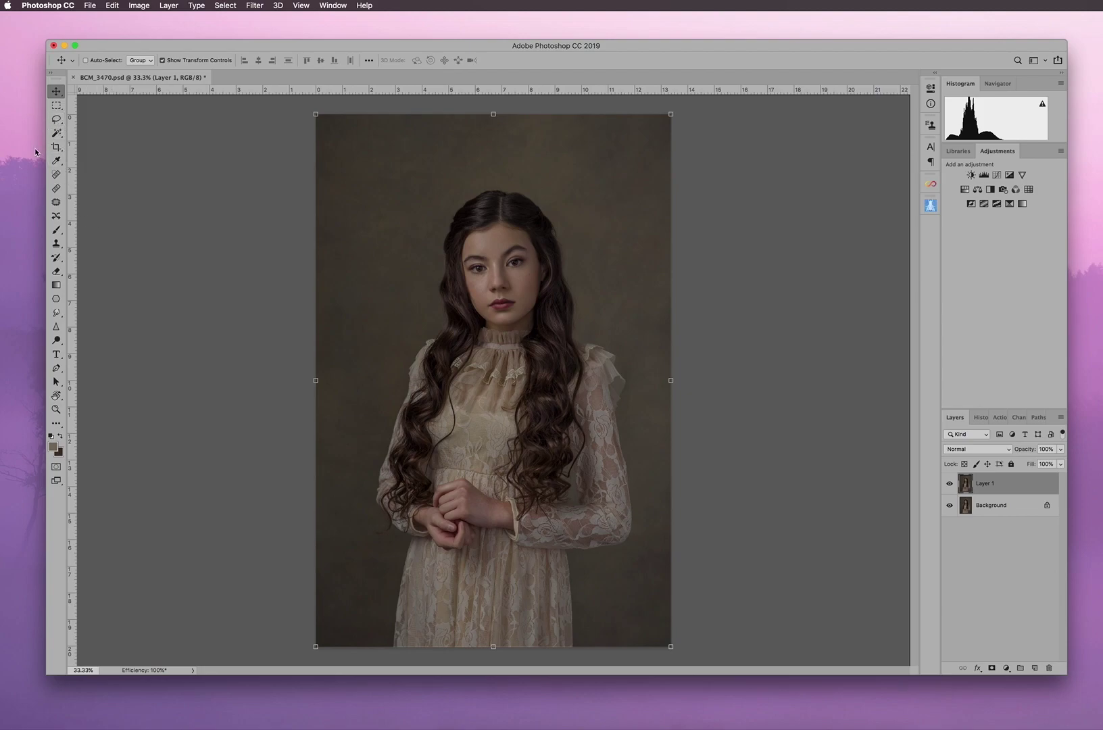
# - Activate the Lasso tool with a feather of 10 px
pyautogui.press('l')
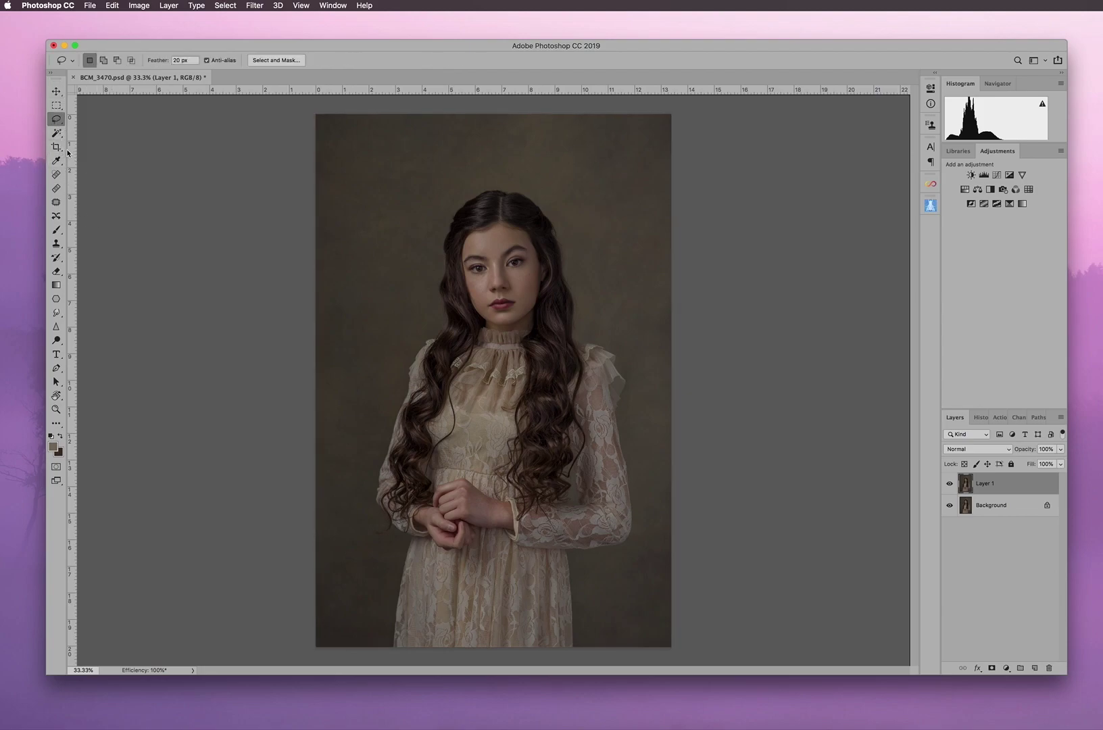
pyautogui.click(59, 122)
pyautogui.click(180, 61)
pyautogui.write('10')
pyautogui.press('Return')
# - Lasso the long wavy lock of hair on the image's left side and copy it to a new layer
pyautogui.press('super+plus')
pyautogui.press('super+plus')
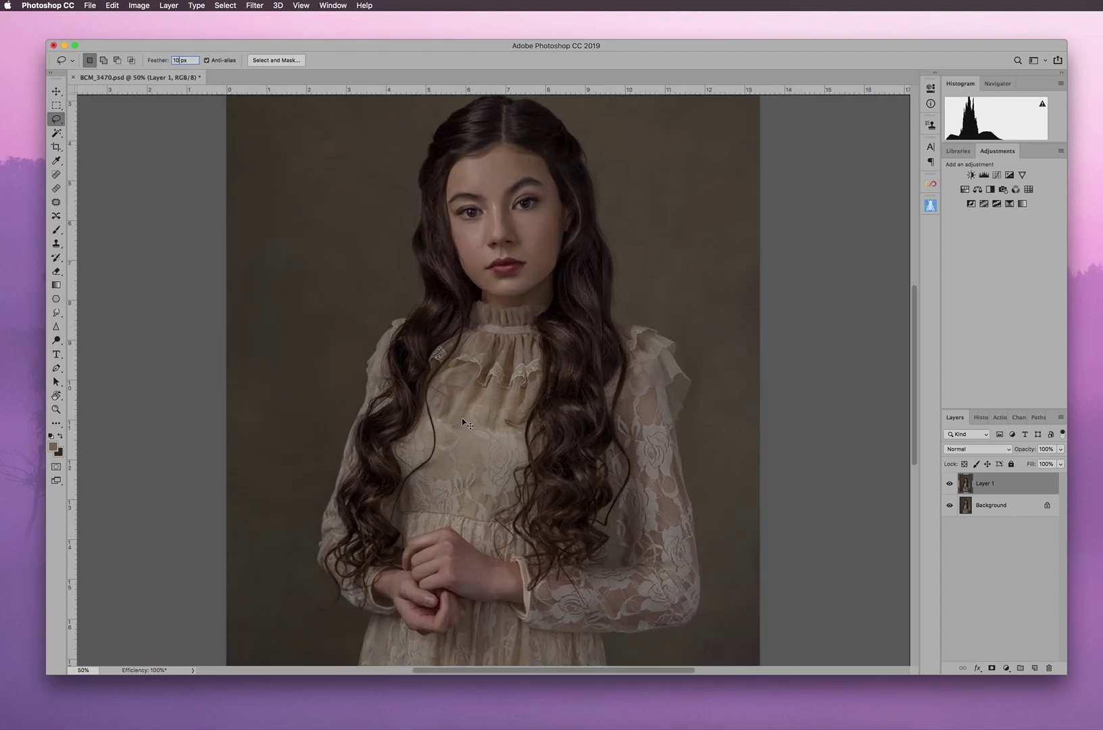
pyautogui.press('super+plus')
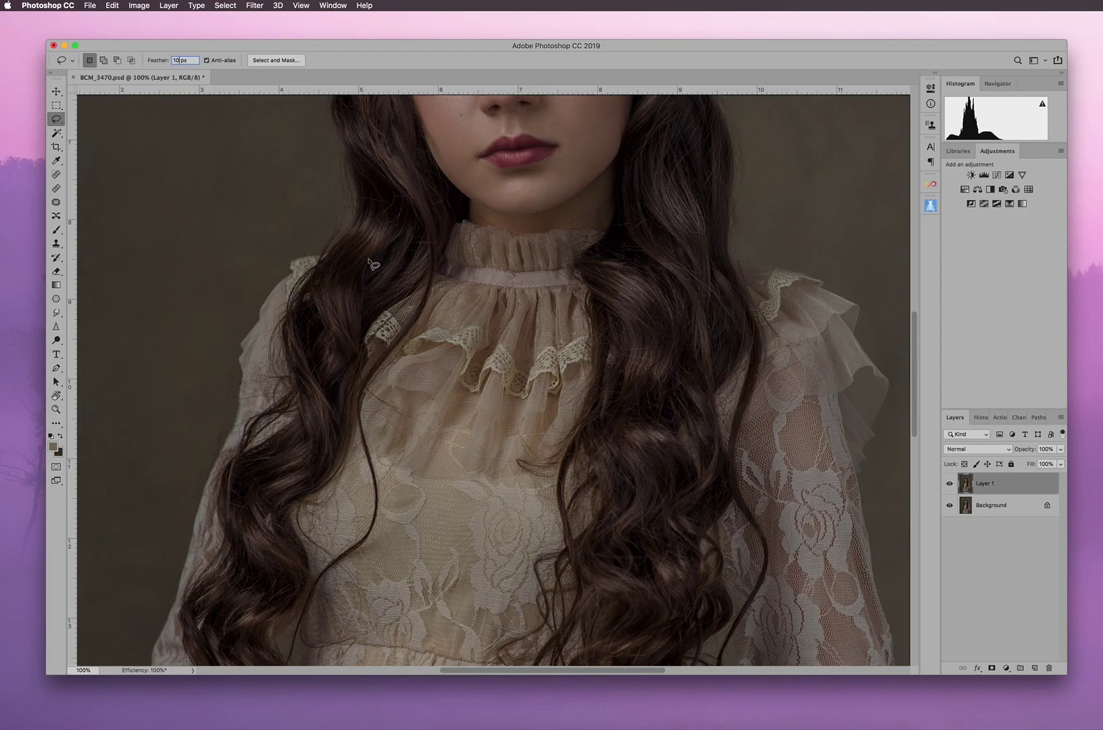
pyautogui.moveTo(378, 256)
pyautogui.mouseDown()
pyautogui.moveTo(304, 316)
pyautogui.moveTo(294, 362)
pyautogui.moveTo(306, 427)
pyautogui.moveTo(249, 466)
pyautogui.moveTo(233, 497)
pyautogui.moveTo(234, 531)
pyautogui.moveTo(274, 571)
pyautogui.moveTo(233, 620)
pyautogui.moveTo(237, 649)
pyautogui.moveTo(259, 666)
pyautogui.moveTo(275, 661)
pyautogui.moveTo(268, 622)
pyautogui.moveTo(308, 574)
pyautogui.moveTo(287, 520)
pyautogui.moveTo(348, 435)
pyautogui.moveTo(361, 294)
pyautogui.moveTo(383, 255)
pyautogui.mouseUp()
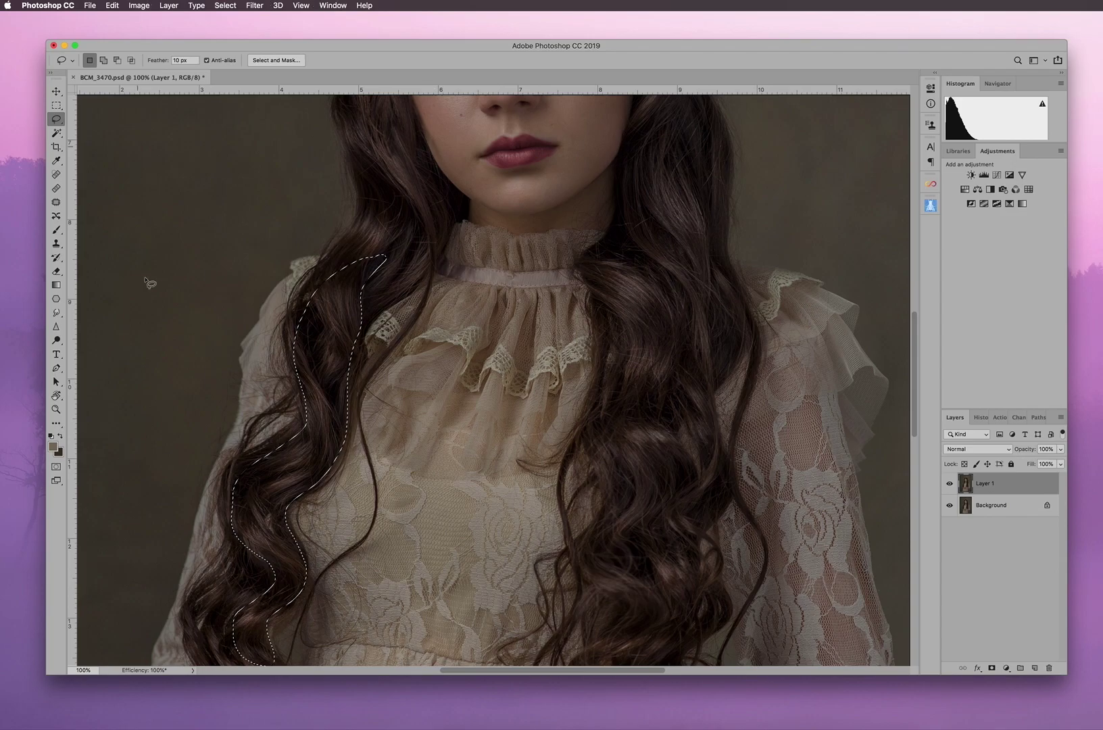
pyautogui.rightClick(320, 330)
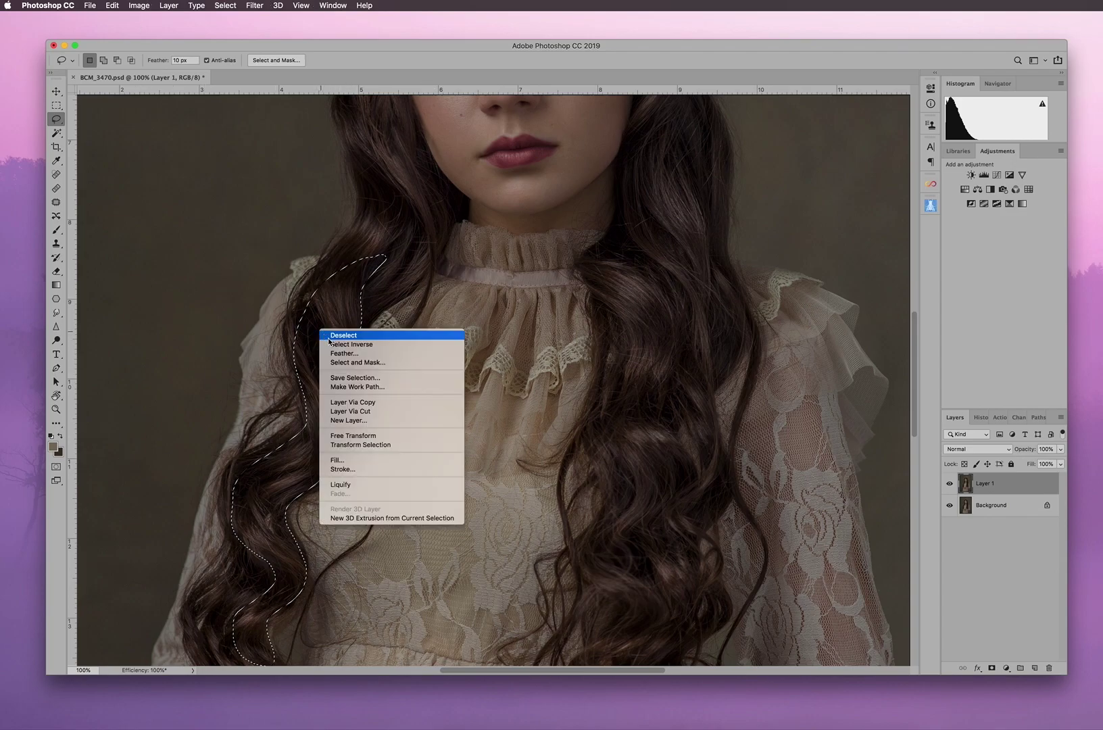
pyautogui.click(397, 403)
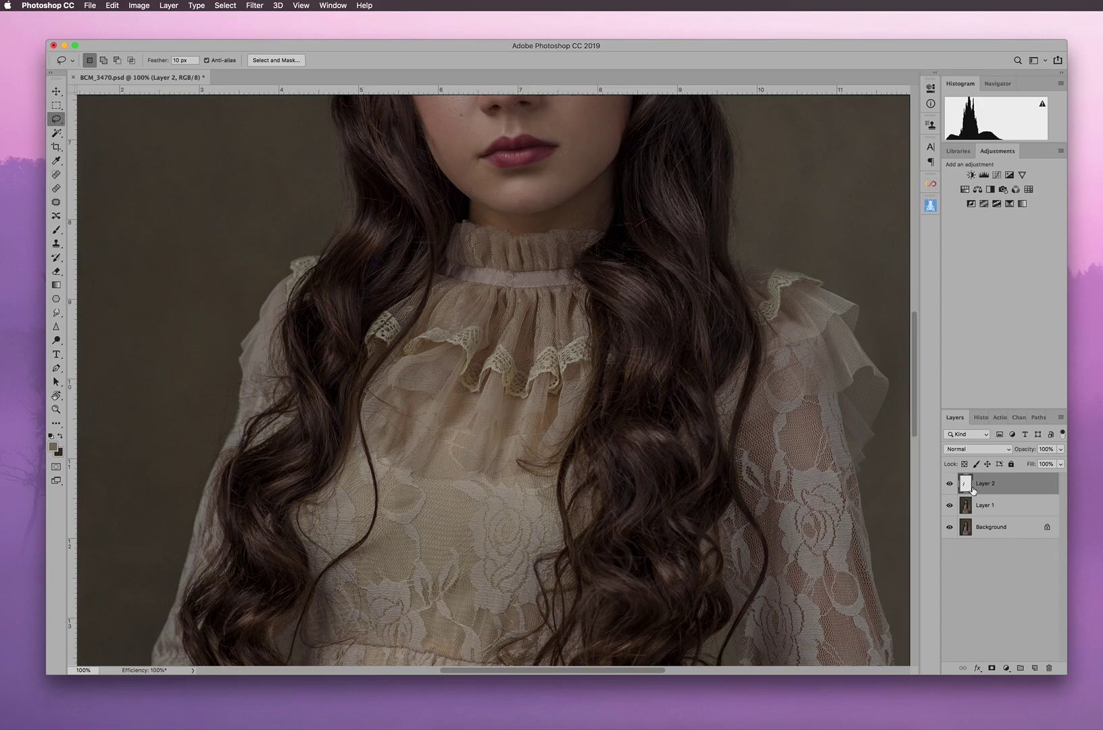
# - Move the copied lock on Layer 2 over the inner edge of the hair on the image's left side, overlapping the dress
pyautogui.press('v')
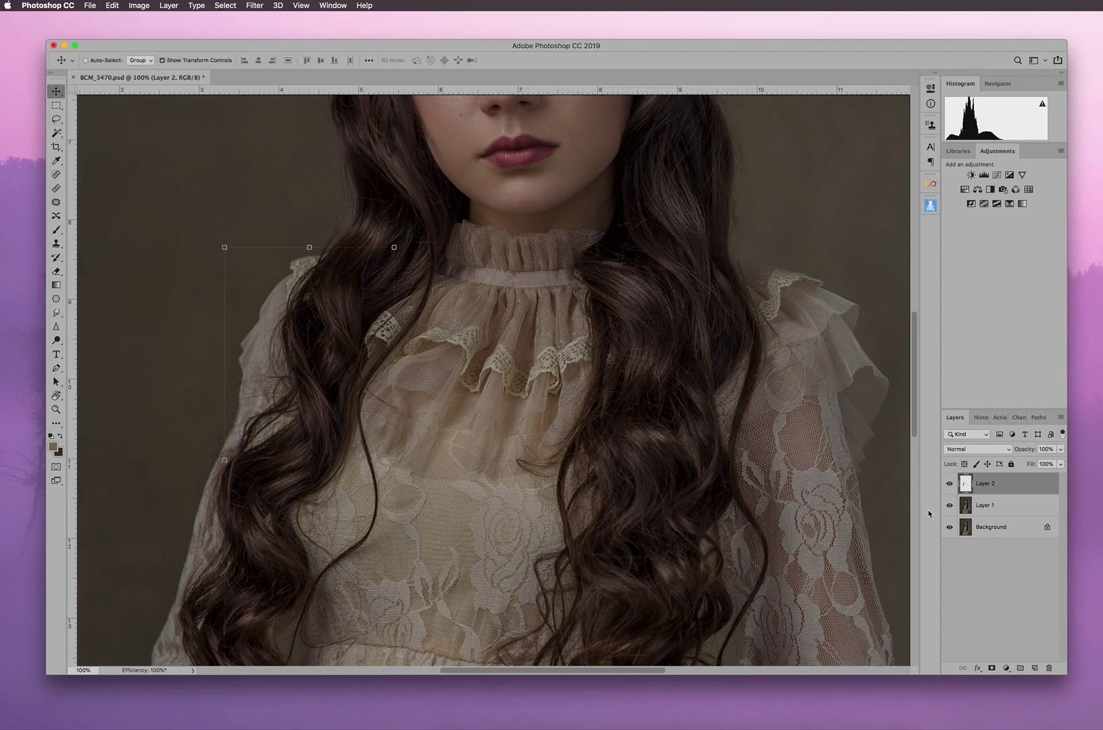
pyautogui.moveTo(290, 466); pyautogui.dragTo(312, 459)
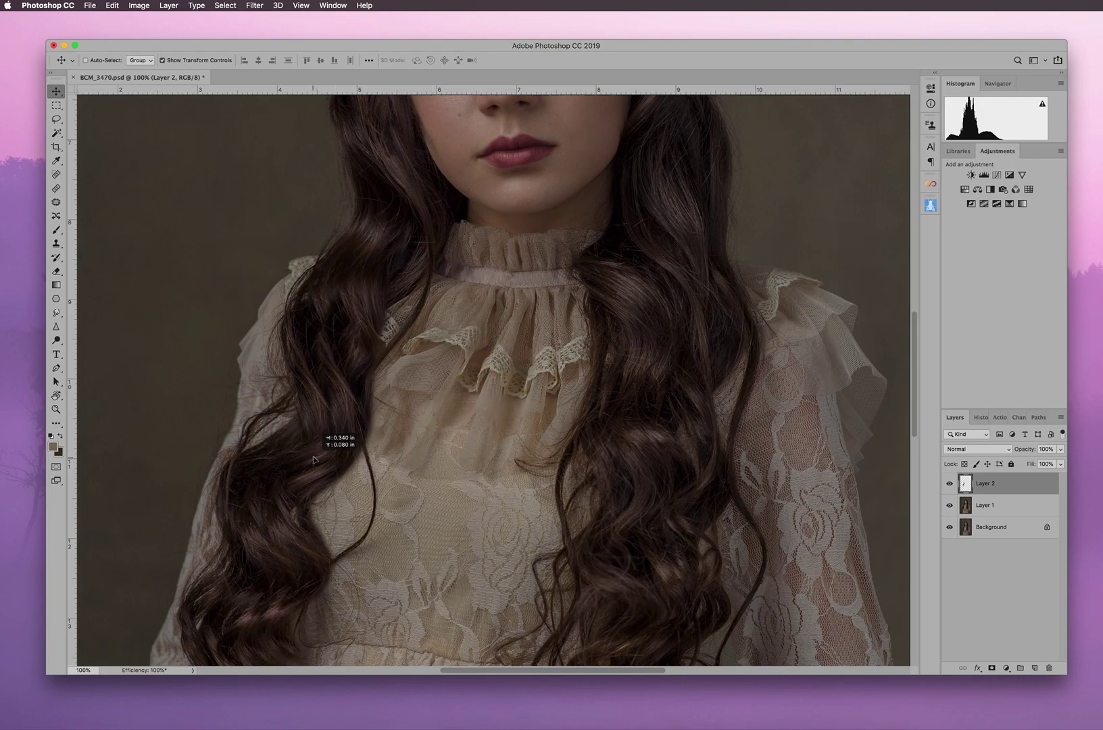
pyautogui.scroll(-2, 315, 441)
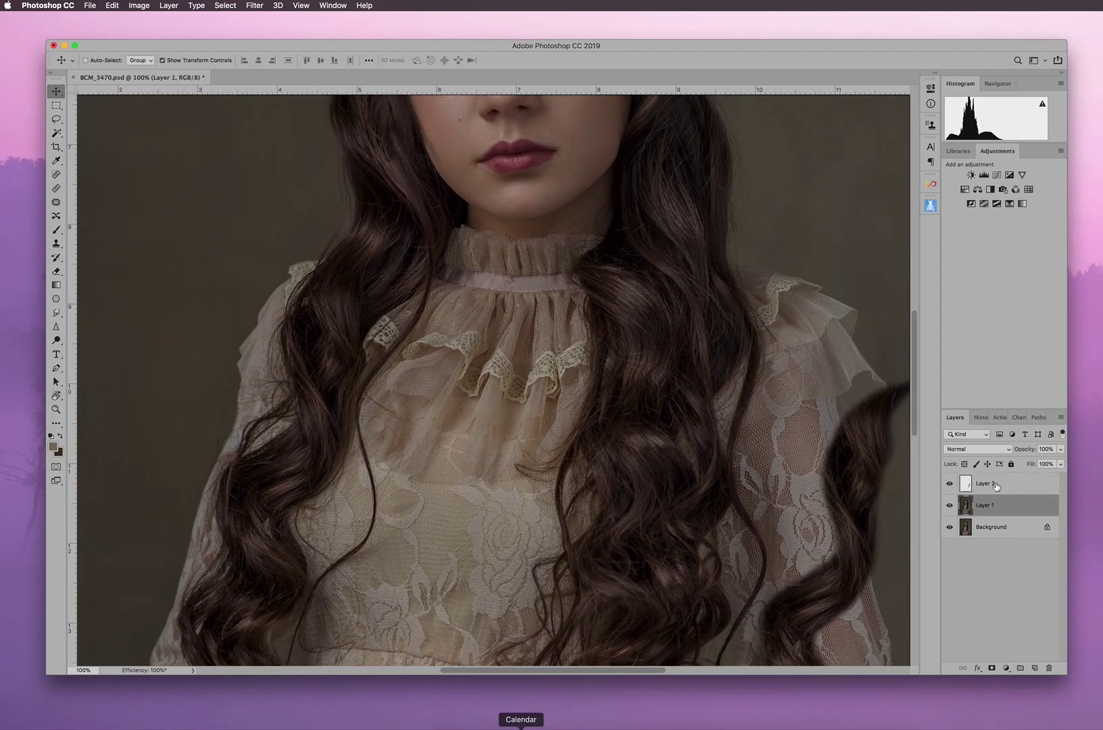
pyautogui.click(994, 484)
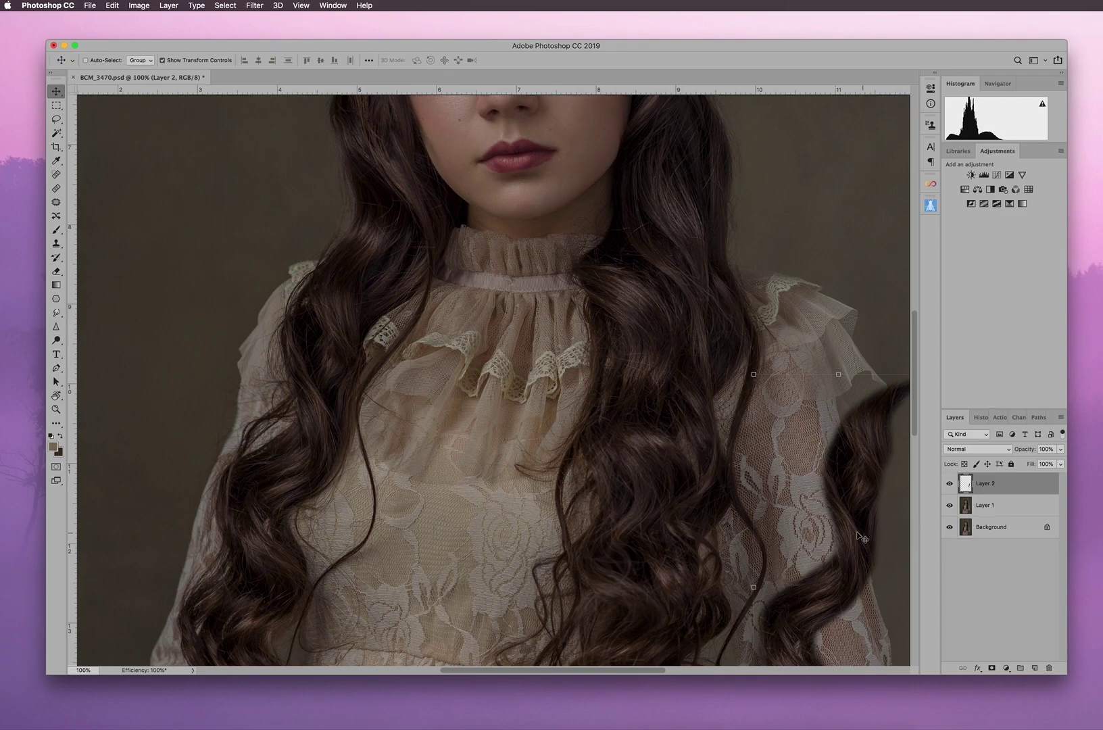
pyautogui.moveTo(864, 497); pyautogui.dragTo(388, 438)
# - Scale the copied lock to 104.80% with Free Transform and reposition it against the existing hair
pyautogui.press('super+minus')
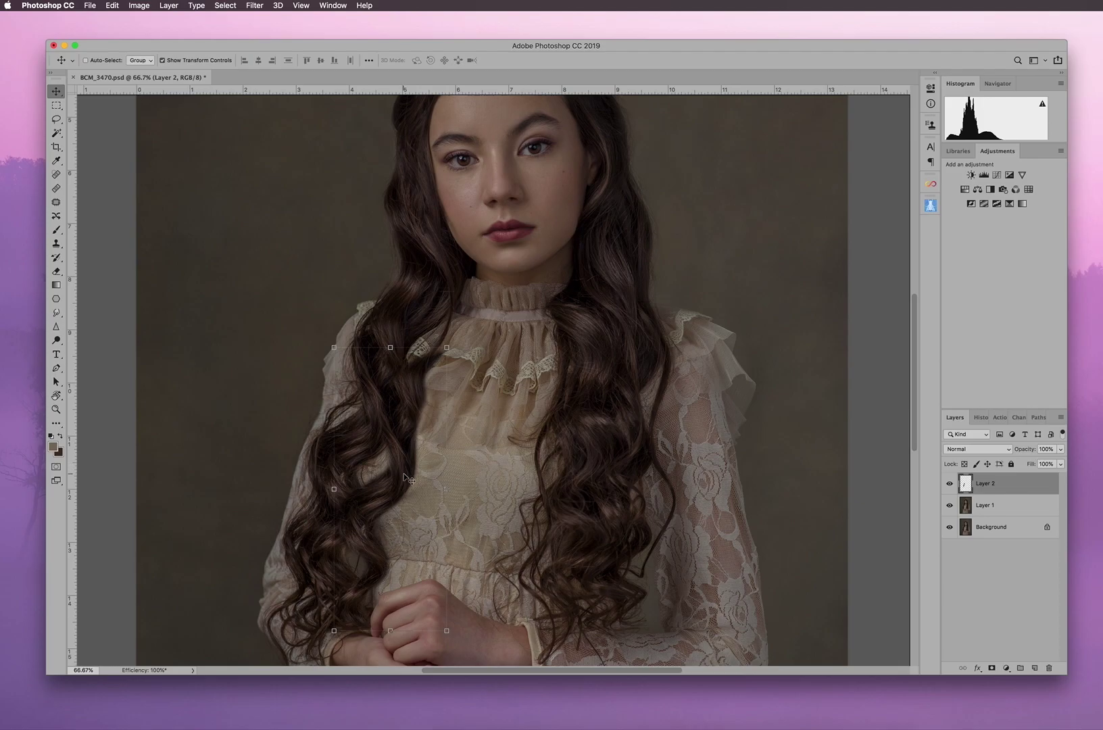
pyautogui.press('super+t')
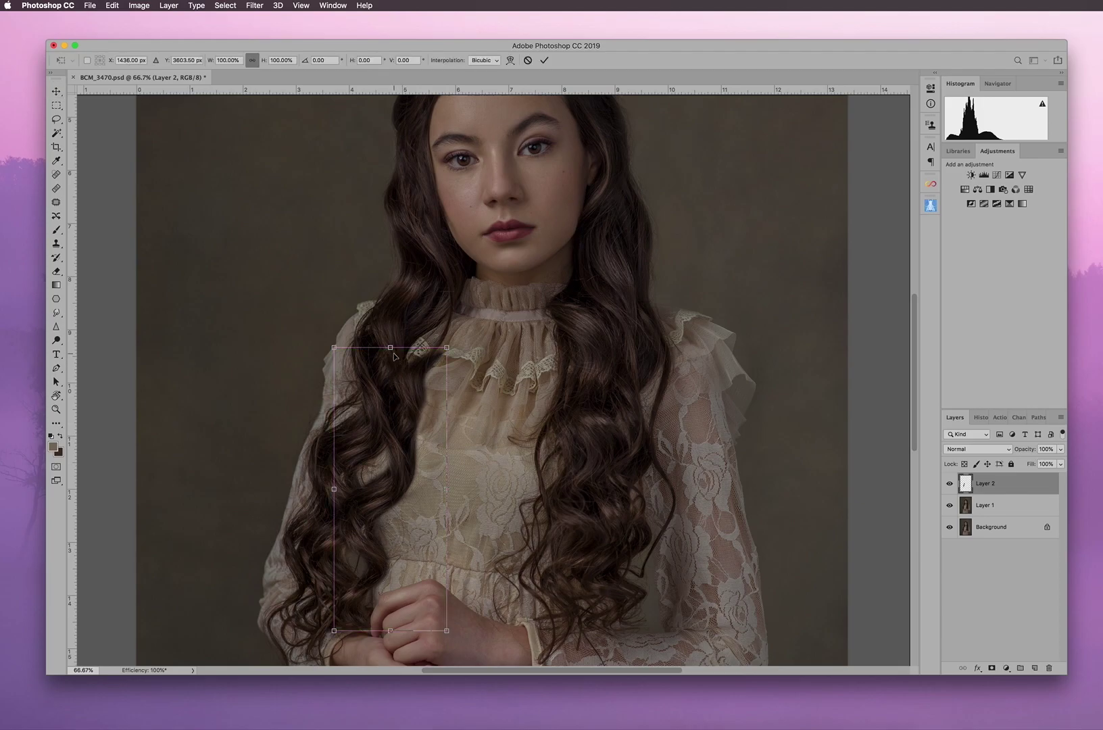
pyautogui.moveTo(391, 348)
pyautogui.mouseDown()
pyautogui.moveTo(390, 329)
pyautogui.moveTo(407, 357)
pyautogui.moveTo(404, 347)
pyautogui.moveTo(394, 370)
pyautogui.mouseUp()
pyautogui.moveTo(382, 455); pyautogui.dragTo(395, 460)
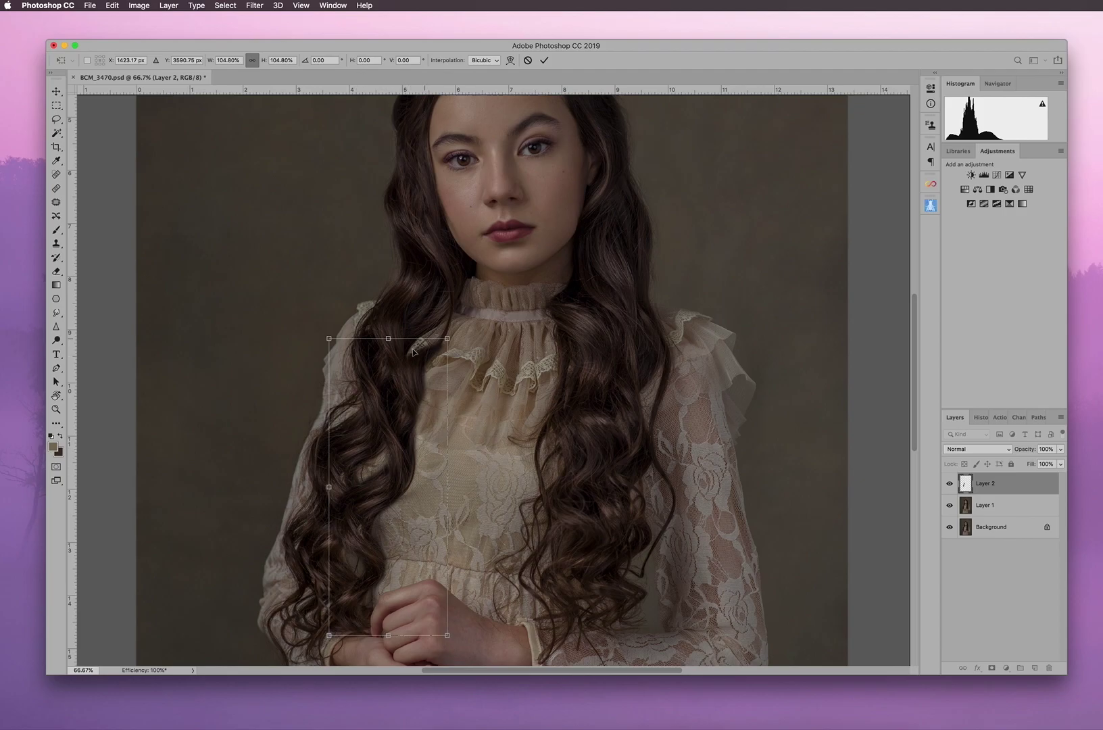
pyautogui.moveTo(396, 361); pyautogui.dragTo(402, 353)
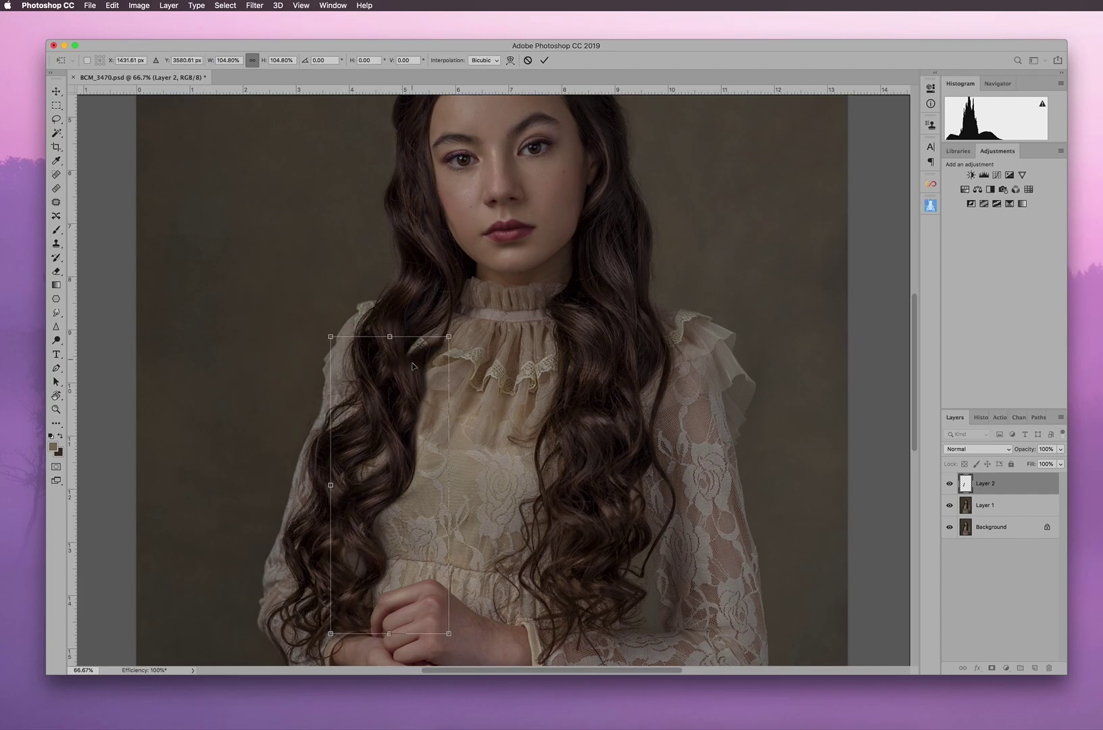
# - Warp the copied lock, pulling its upper corner toward the collar so it follows the existing hair, and apply the transform
pyautogui.rightClick(412, 365)
pyautogui.click(459, 436)
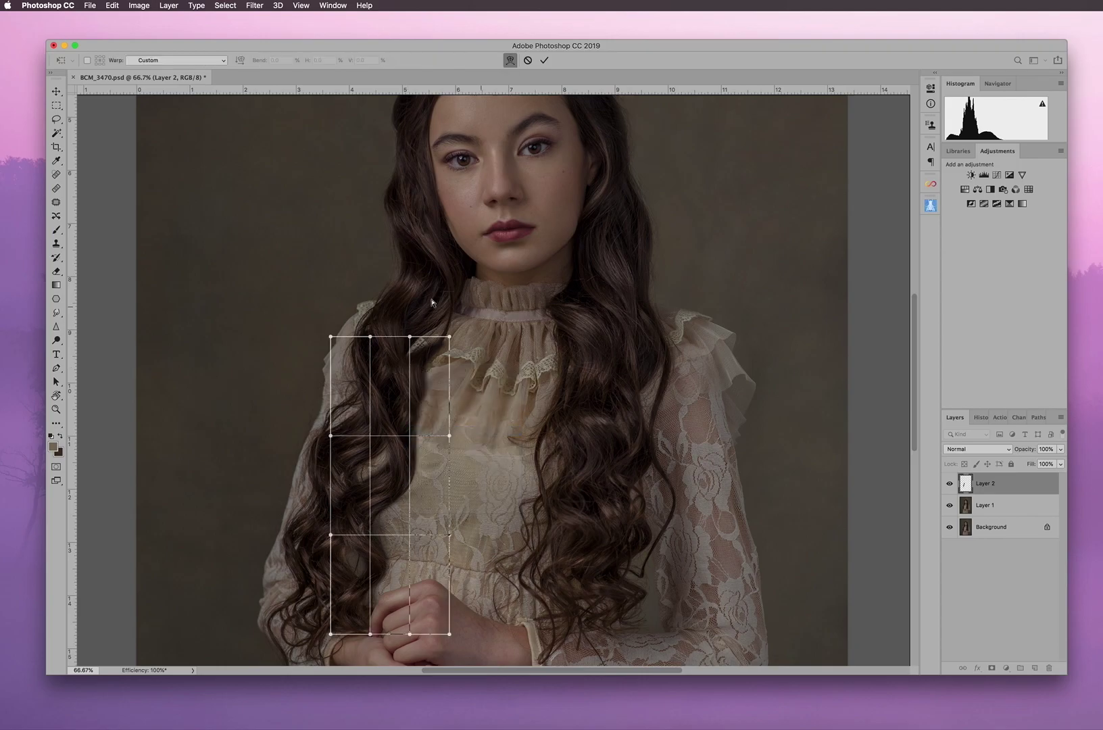
pyautogui.moveTo(409, 336); pyautogui.dragTo(463, 316)
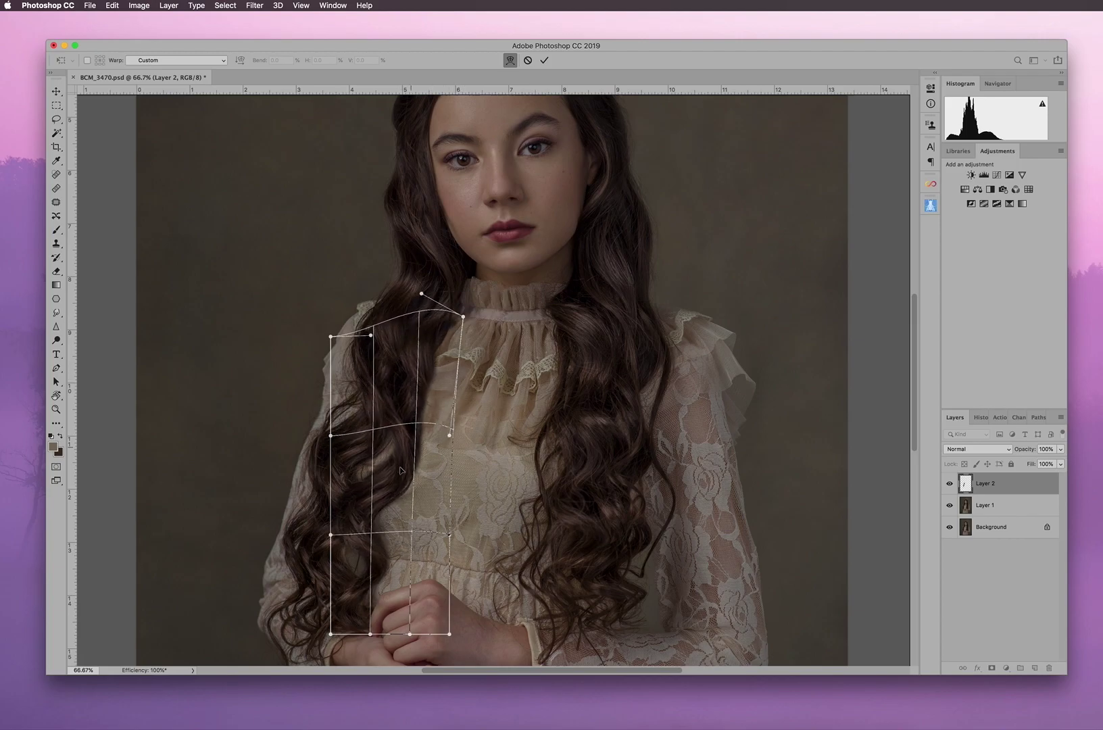
pyautogui.moveTo(381, 573); pyautogui.dragTo(382, 576)
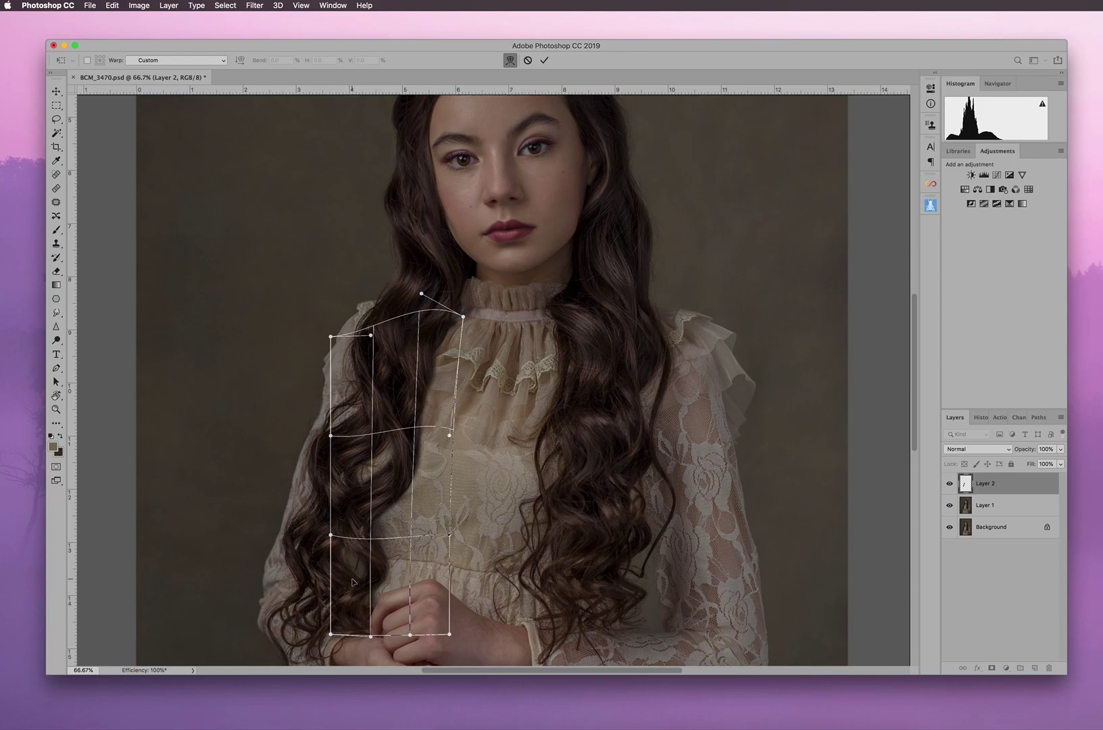
pyautogui.moveTo(466, 317)
pyautogui.mouseDown()
pyautogui.moveTo(462, 303)
pyautogui.moveTo(479, 304)
pyautogui.mouseUp()
pyautogui.moveTo(422, 370); pyautogui.dragTo(400, 459)
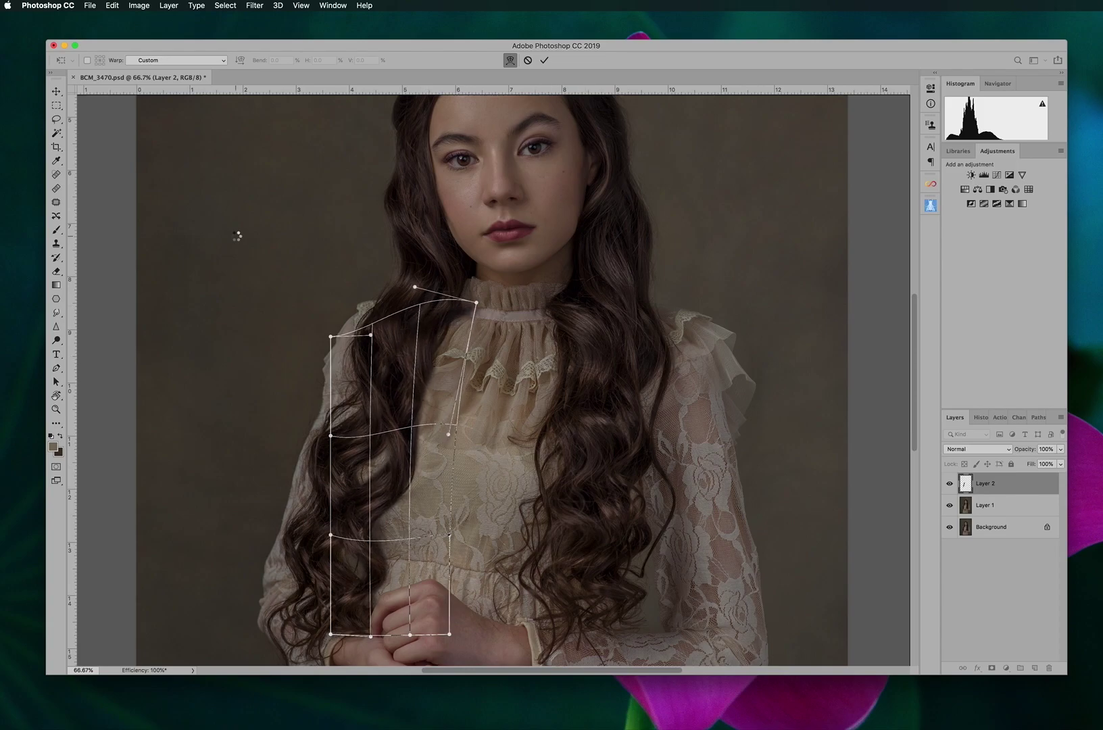
pyautogui.press('Return')
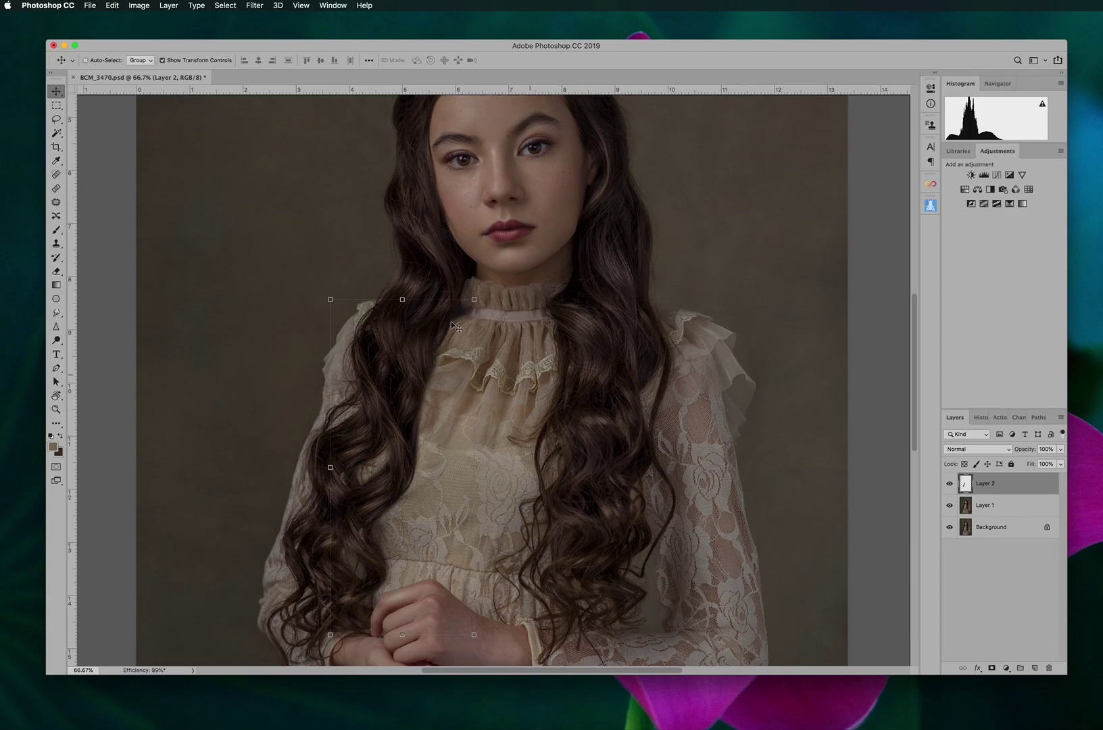
# - Add a white layer mask to Layer 2, which holds the copied lock
pyautogui.click(985, 503)
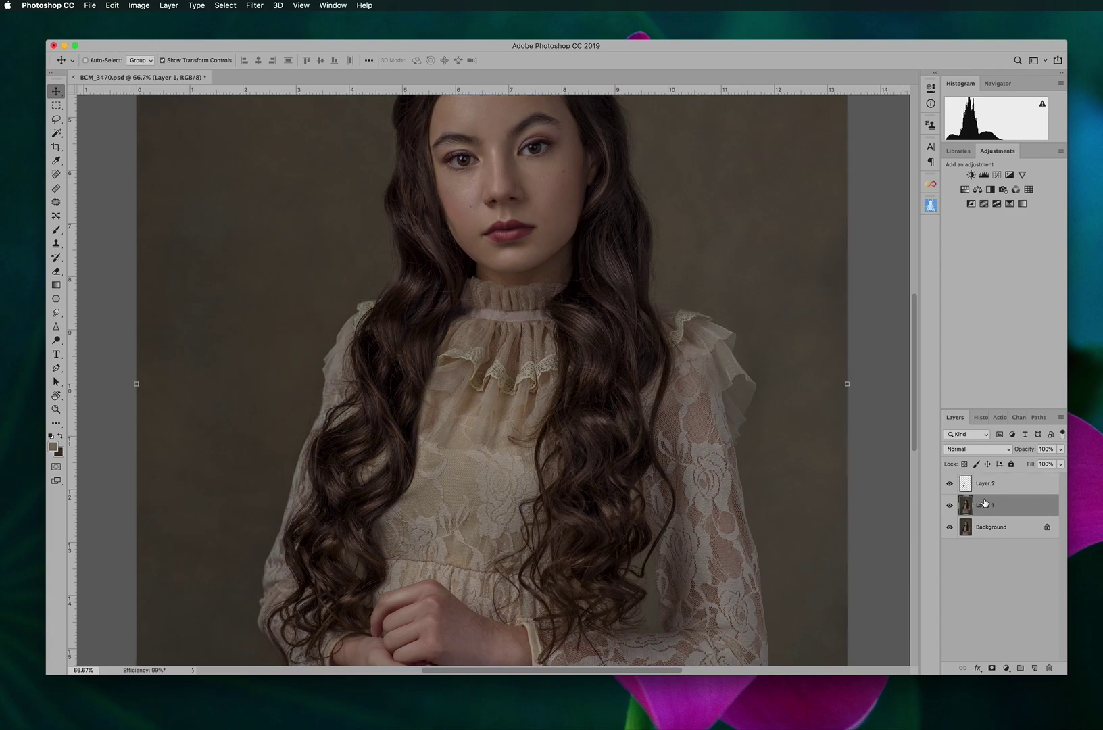
pyautogui.click(1000, 486)
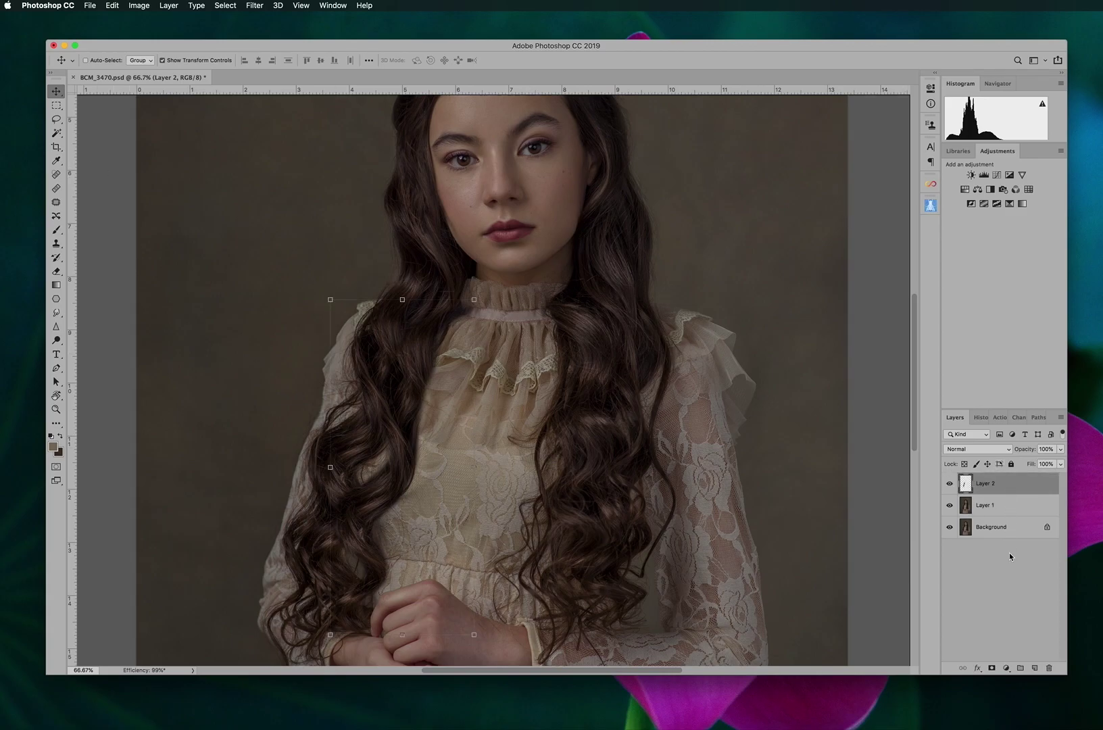
pyautogui.click(992, 667)
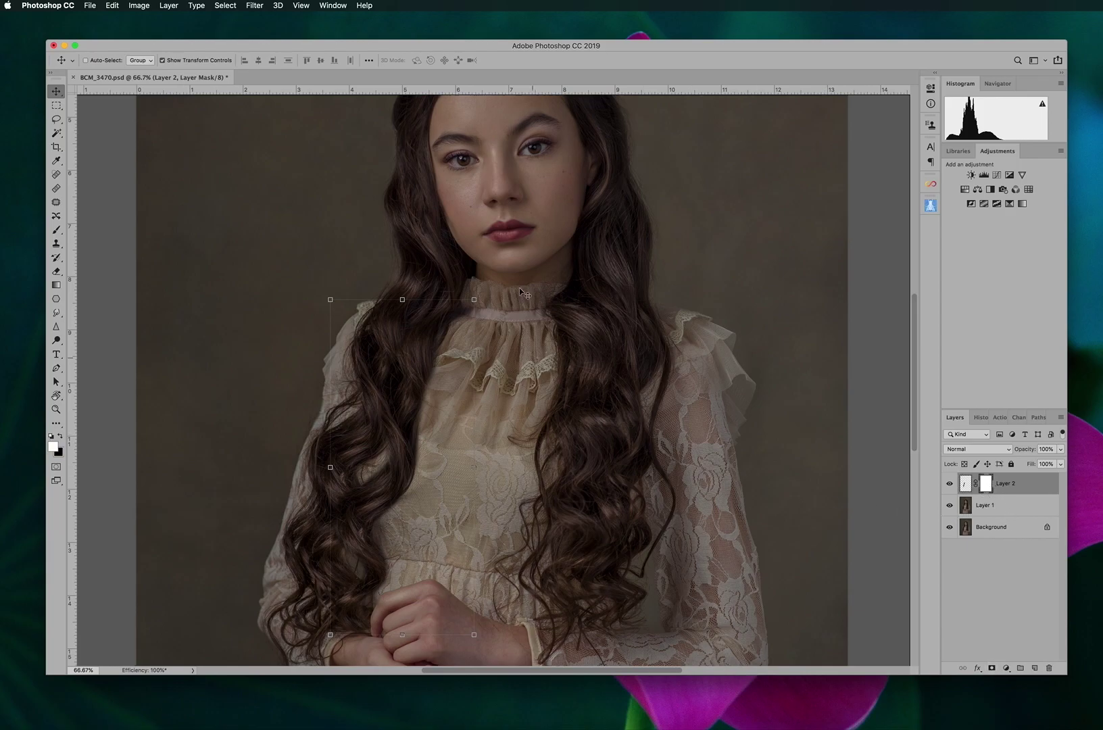
# - Invert Layer 2's mask to black to hide the copied lock
pyautogui.press('super+i')
pyautogui.click(990, 508)
pyautogui.click(986, 488)
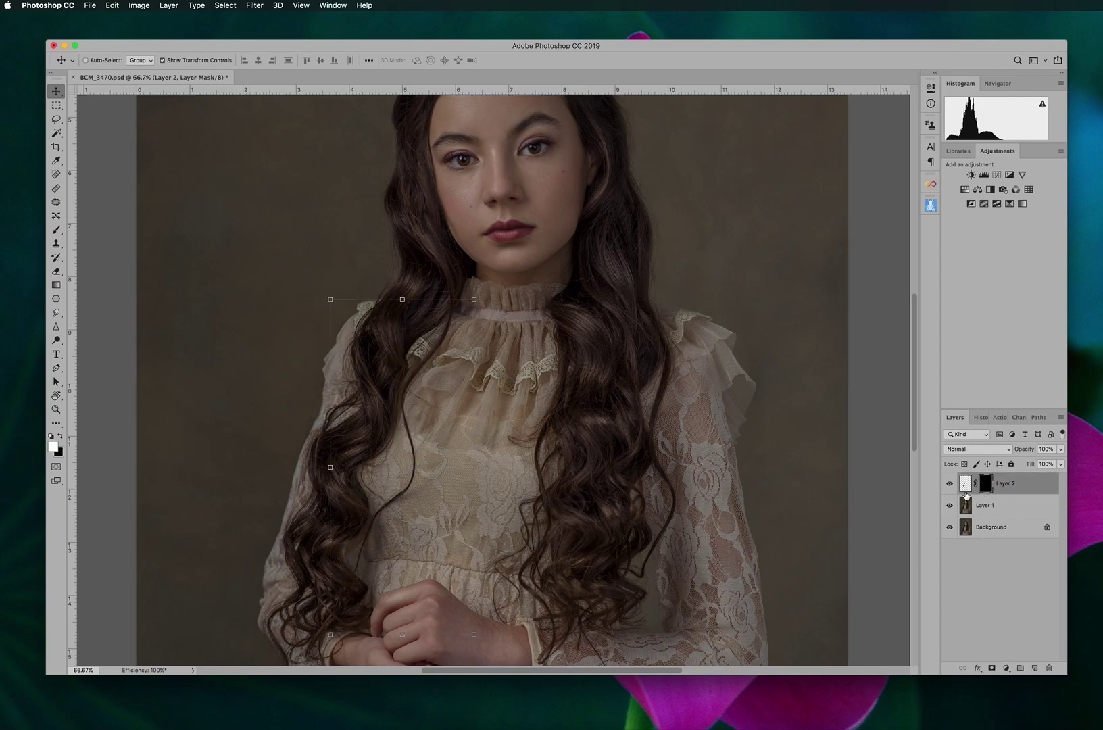
# - Paint white on Layer 2's mask with a smaller brush at 28% flow, starting to reveal the lock below the collar
pyautogui.press('b')
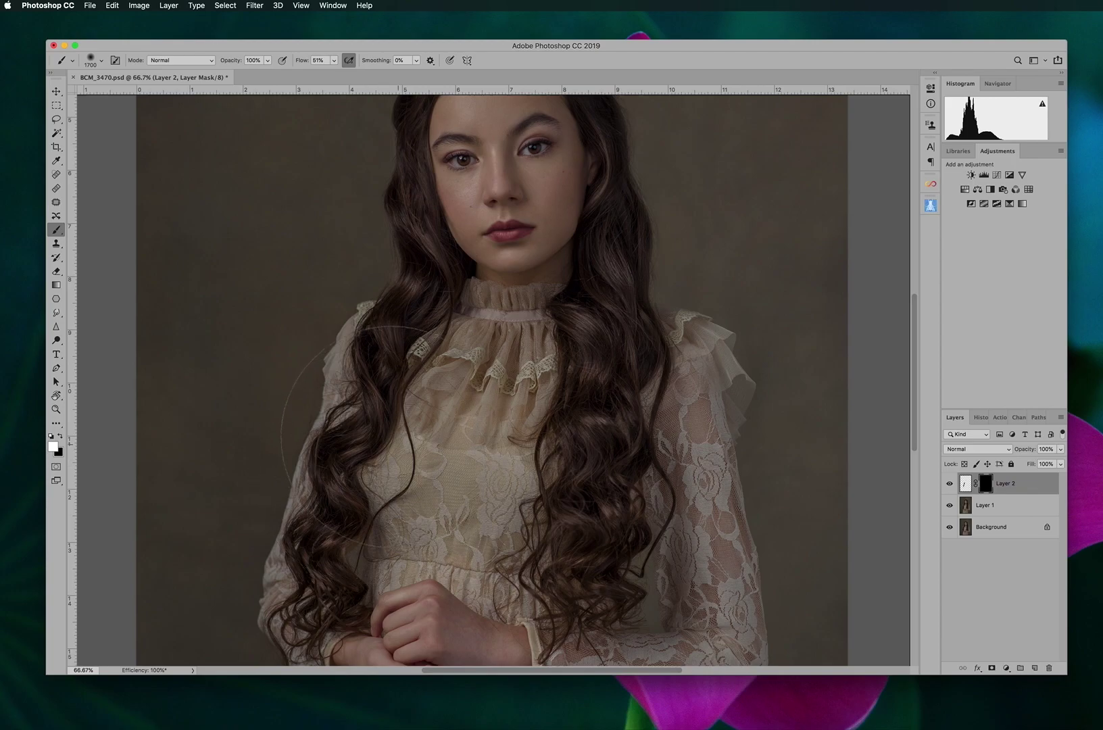
pyautogui.press('[')
pyautogui.press('[')
pyautogui.press('[')
pyautogui.press('[')
pyautogui.press('[')
pyautogui.press('[')
pyautogui.press('[')
pyautogui.press('[')
pyautogui.press('[')
pyautogui.moveTo(337, 63); pyautogui.dragTo(323, 79)
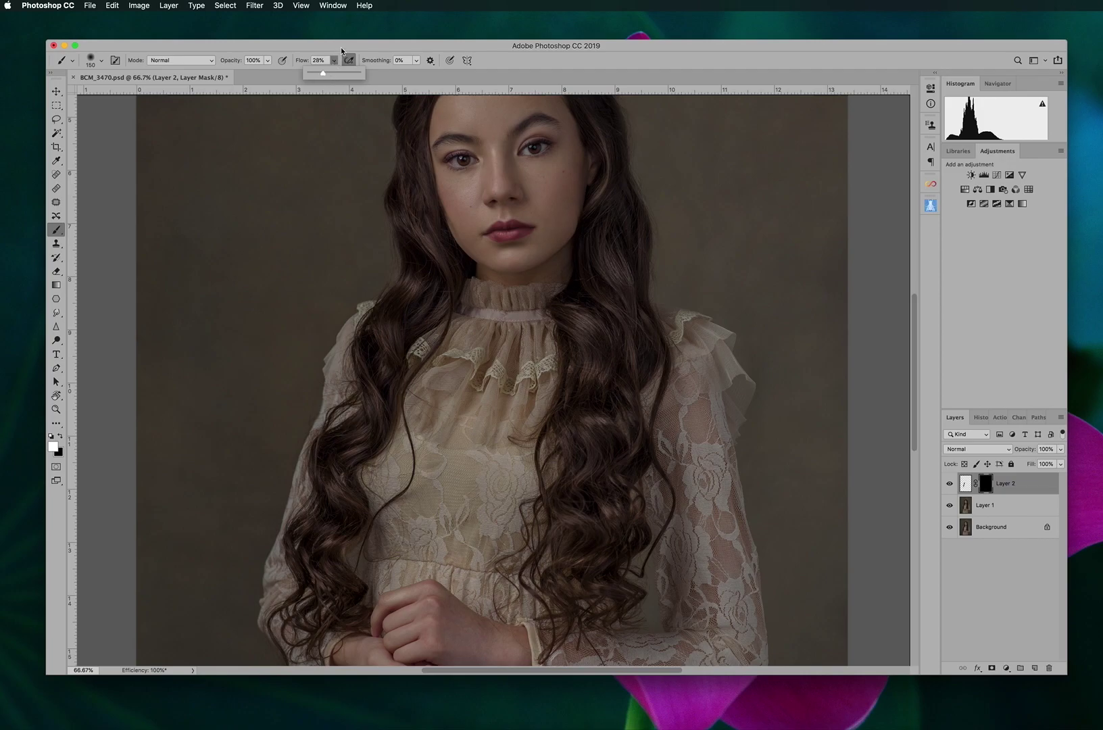
pyautogui.moveTo(436, 330)
pyautogui.mouseDown()
pyautogui.moveTo(411, 355)
pyautogui.moveTo(436, 335)
pyautogui.mouseUp()
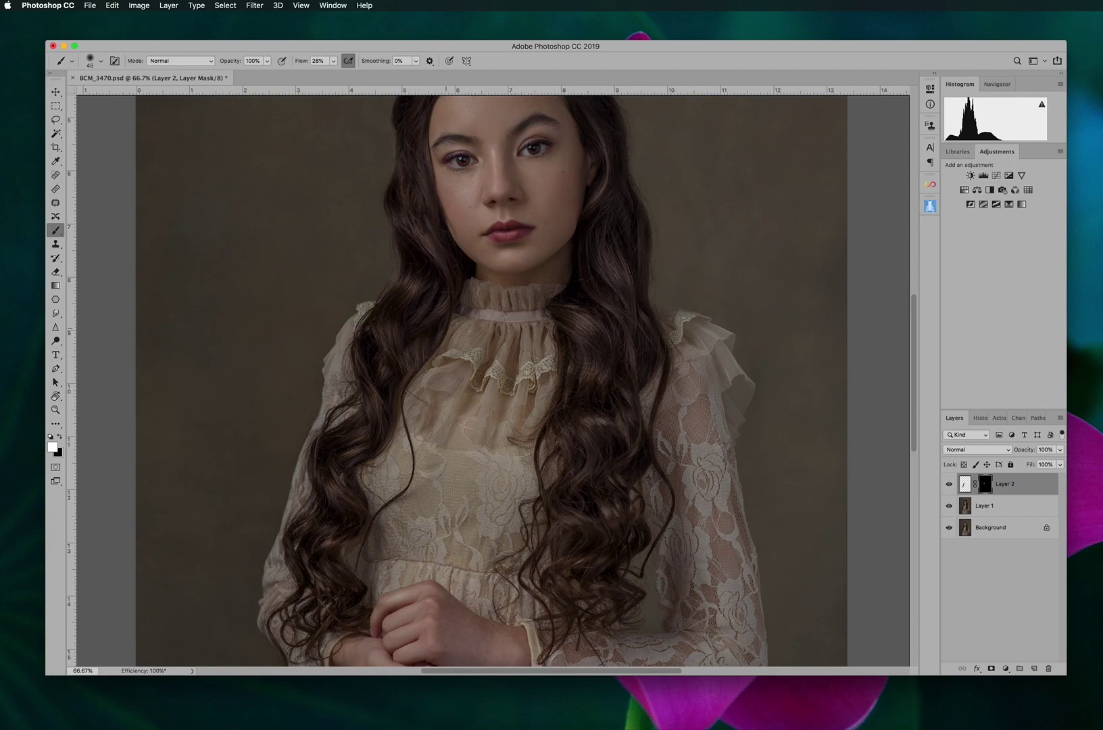
# - Blend the copied lock on Layer 2's mask by painting white and black with a 60 px brush at 46% flow
pyautogui.moveTo(338, 66); pyautogui.dragTo(362, 69)
pyautogui.click(333, 61)
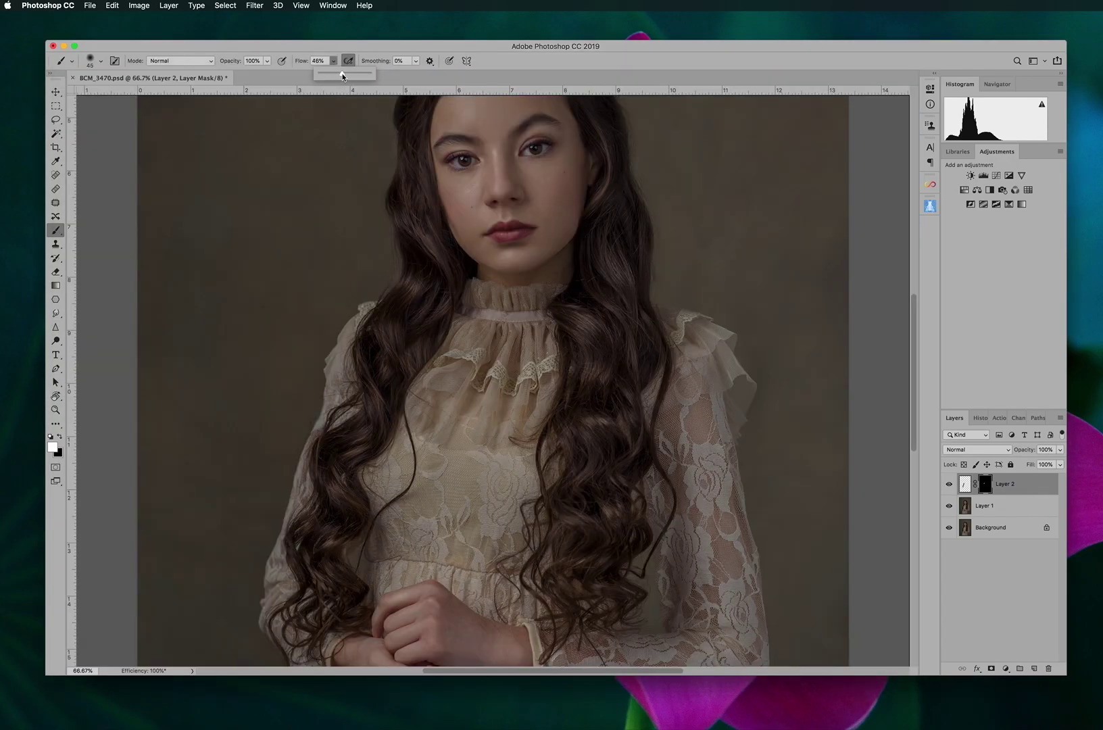
pyautogui.click(396, 197)
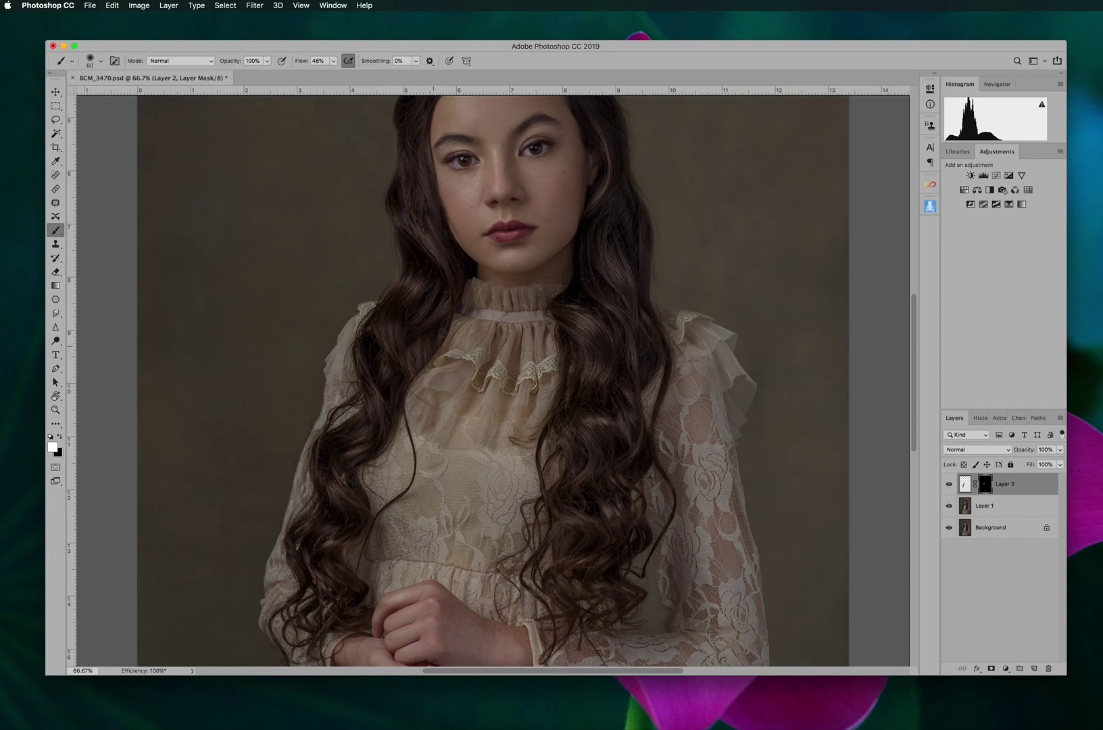
pyautogui.moveTo(394, 402)
pyautogui.mouseDown()
pyautogui.moveTo(410, 439)
pyautogui.moveTo(409, 382)
pyautogui.moveTo(407, 480)
pyautogui.moveTo(395, 495)
pyautogui.moveTo(377, 477)
pyautogui.moveTo(404, 454)
pyautogui.moveTo(393, 436)
pyautogui.moveTo(382, 506)
pyautogui.moveTo(362, 504)
pyautogui.moveTo(412, 427)
pyautogui.moveTo(412, 452)
pyautogui.mouseUp()
pyautogui.press('x')
pyautogui.press('x')
pyautogui.press('x')
pyautogui.press('x')
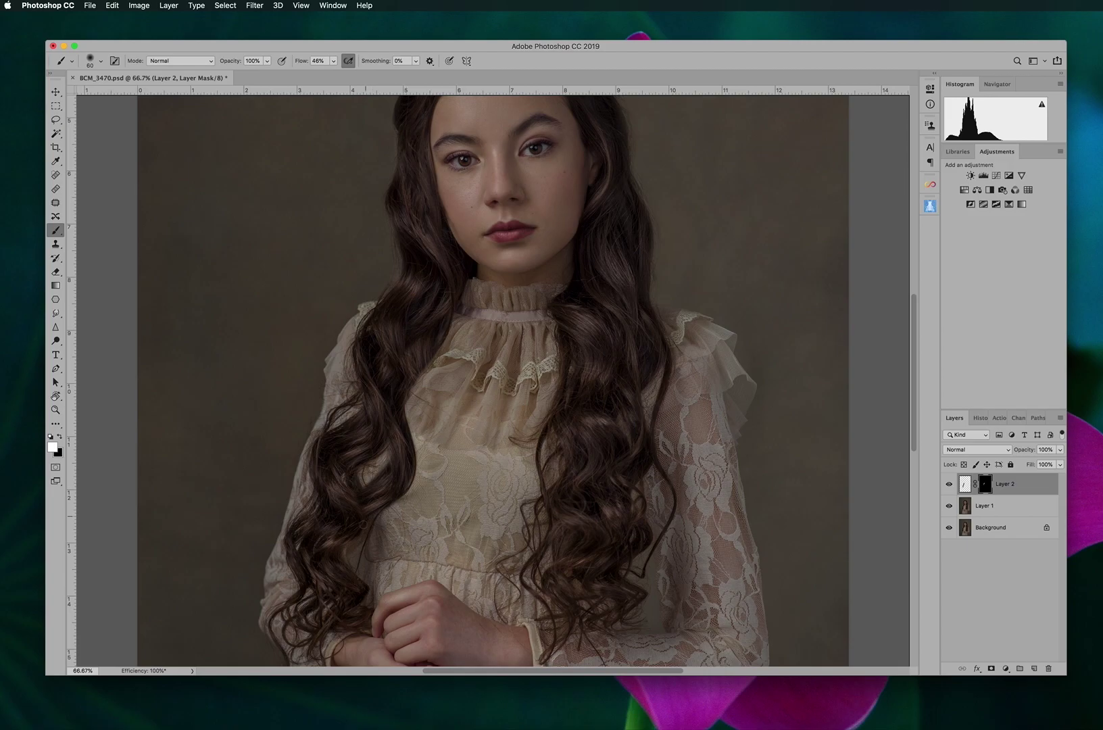
pyautogui.press('x')
pyautogui.press('x')
pyautogui.press('x')
pyautogui.press('x')
pyautogui.press('super+minus')
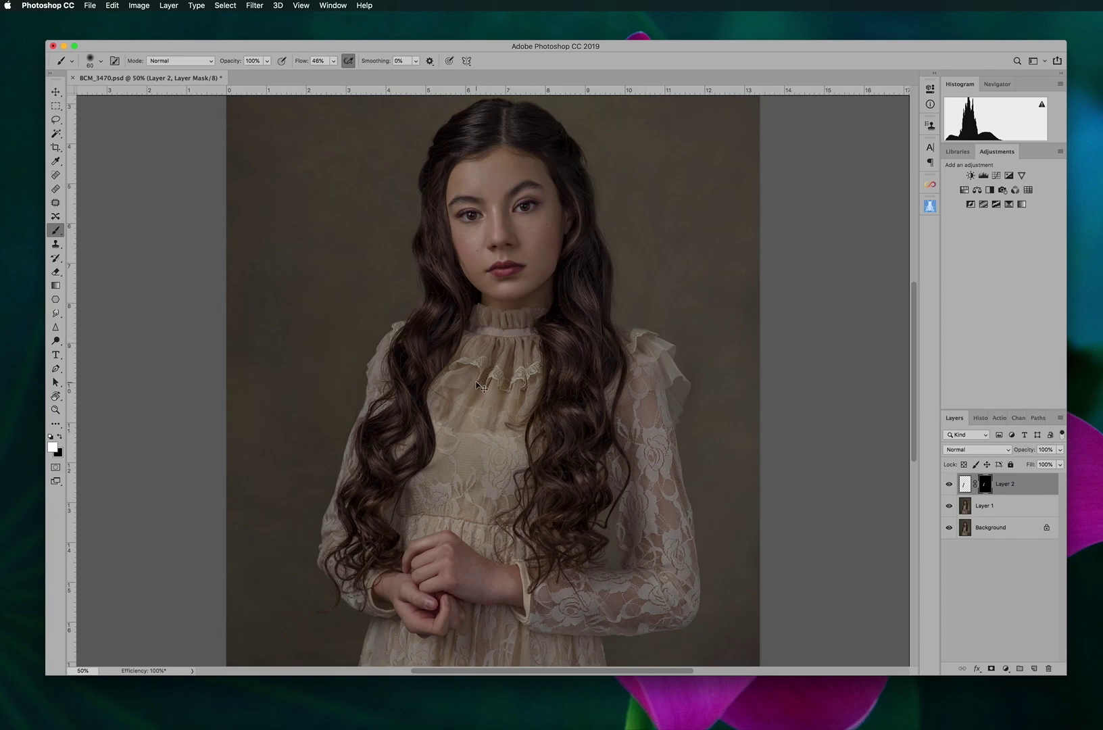
# - Refine the lock's edges on Layer 2's mask in white and black, using a 35 px brush at 53% opacity
pyautogui.press('super+plus')
pyautogui.press('super+plus')
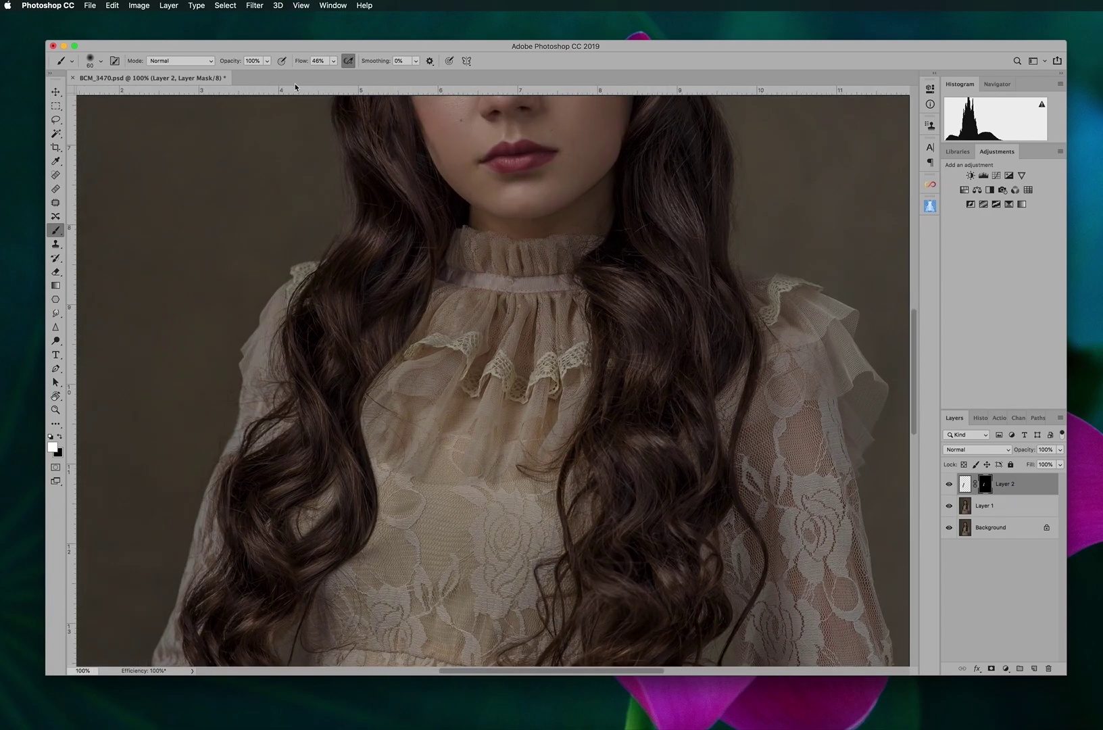
pyautogui.moveTo(265, 63); pyautogui.dragTo(244, 73)
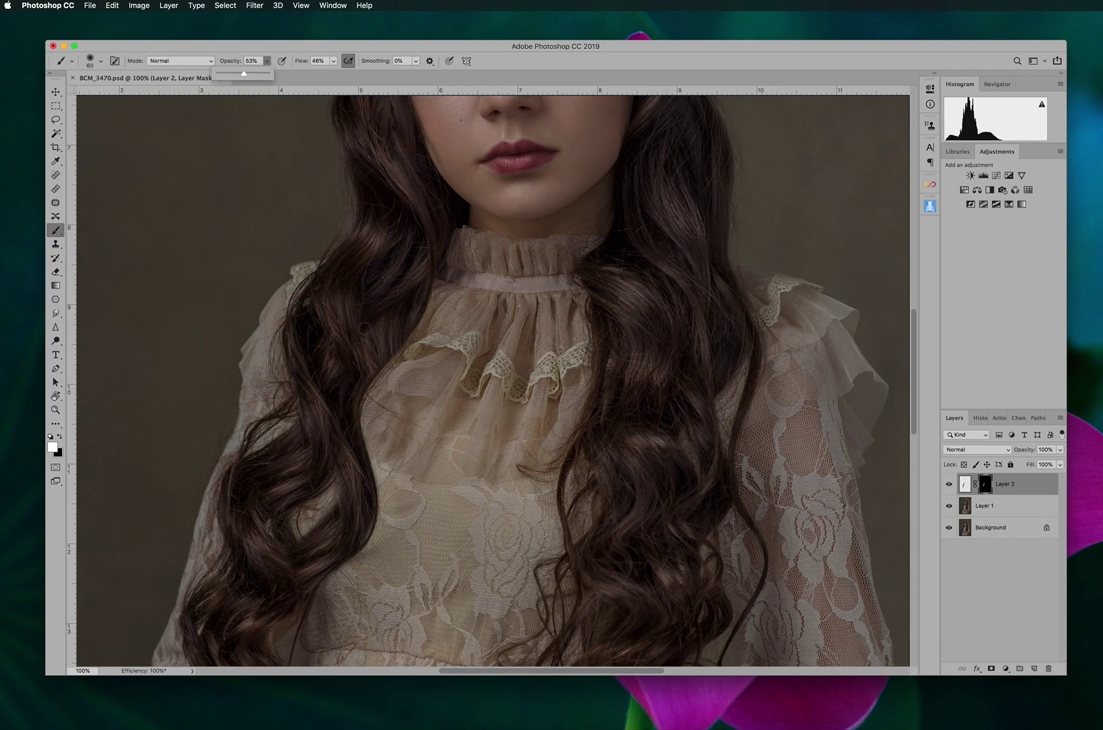
pyautogui.press('Return')
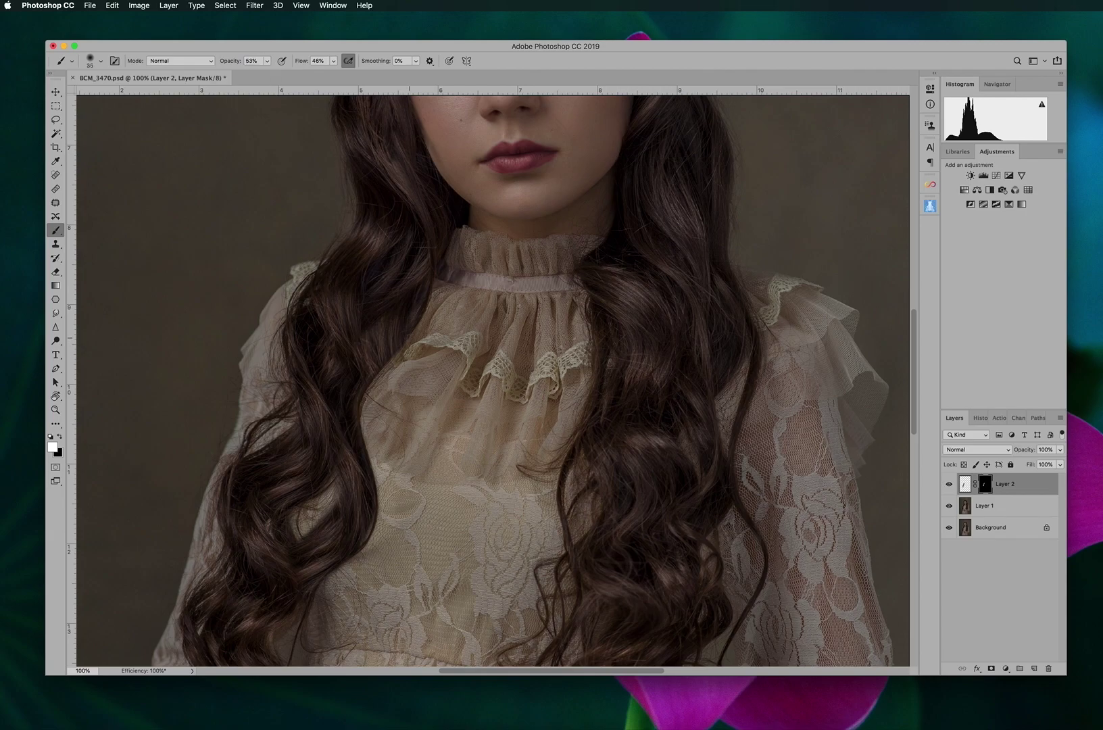
pyautogui.press('x')
pyautogui.press('x')
pyautogui.press('x')
pyautogui.press('x')
pyautogui.press('x')
pyautogui.press('x')
pyautogui.press('super+minus')
pyautogui.press('super+minus')
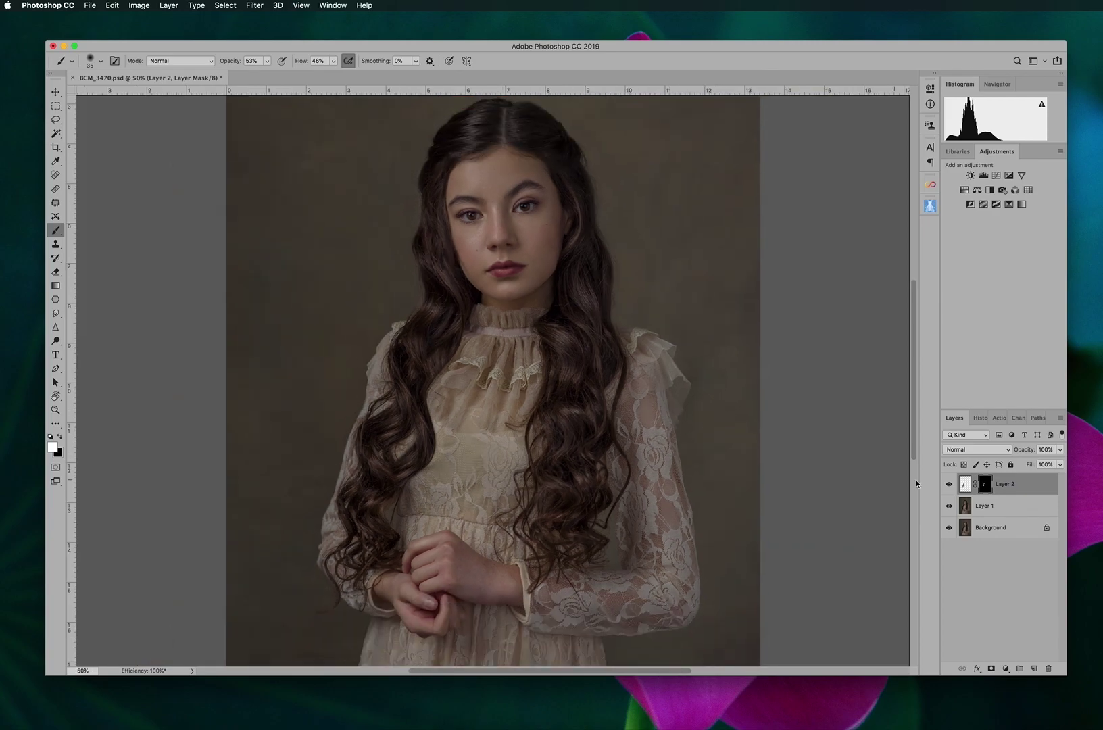
# - Lasso a long lock of hair on the image's right side in Layer 1 and copy it to a new layer
pyautogui.click(991, 510)
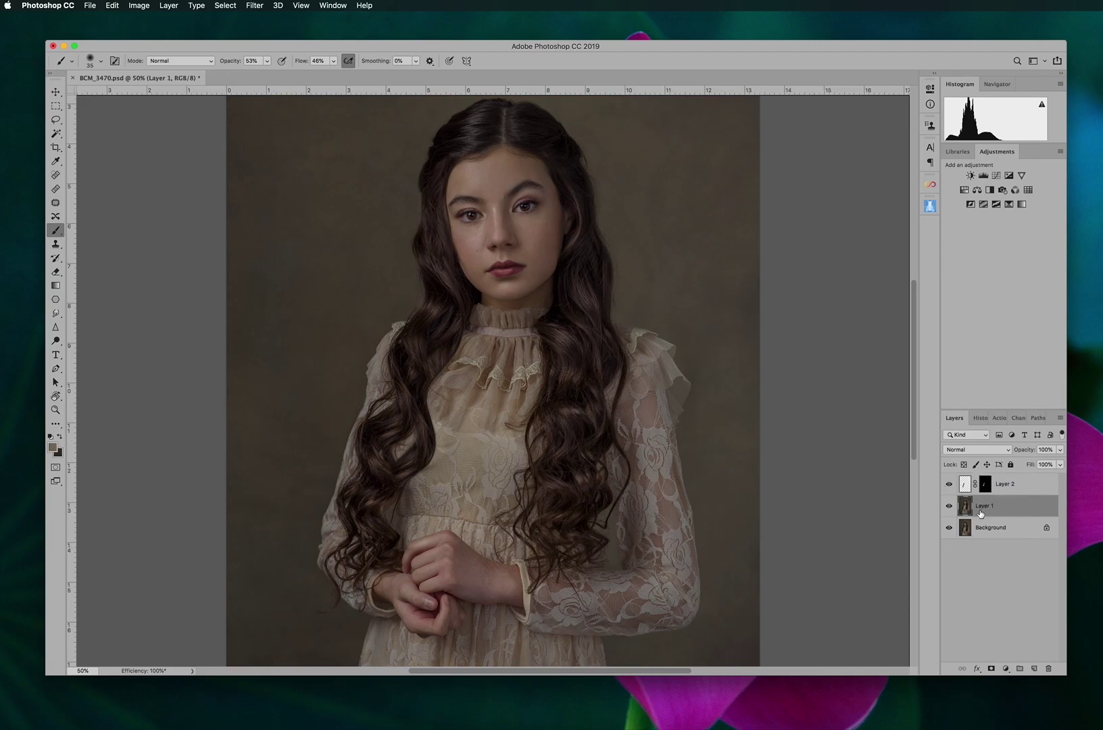
pyautogui.press('l')
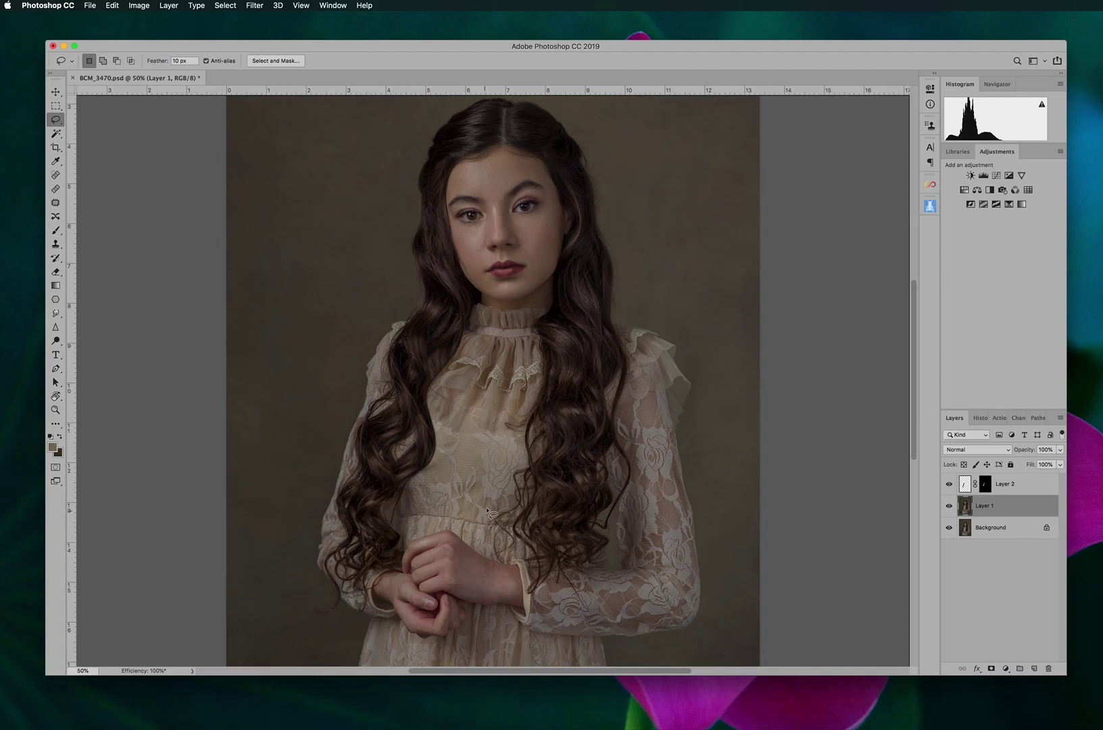
pyautogui.moveTo(601, 331)
pyautogui.mouseDown()
pyautogui.moveTo(592, 494)
pyautogui.moveTo(557, 526)
pyautogui.moveTo(557, 457)
pyautogui.moveTo(578, 431)
pyautogui.moveTo(565, 414)
pyautogui.moveTo(566, 385)
pyautogui.moveTo(600, 333)
pyautogui.mouseUp()
pyautogui.rightClick(600, 370)
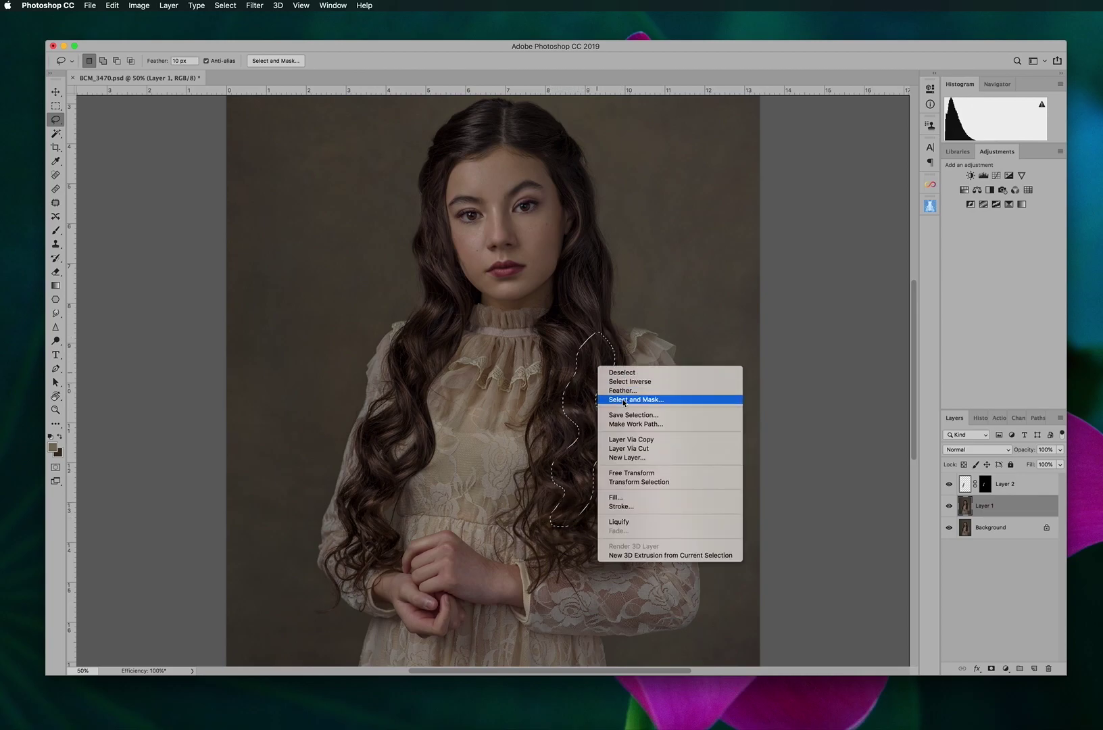
pyautogui.click(666, 438)
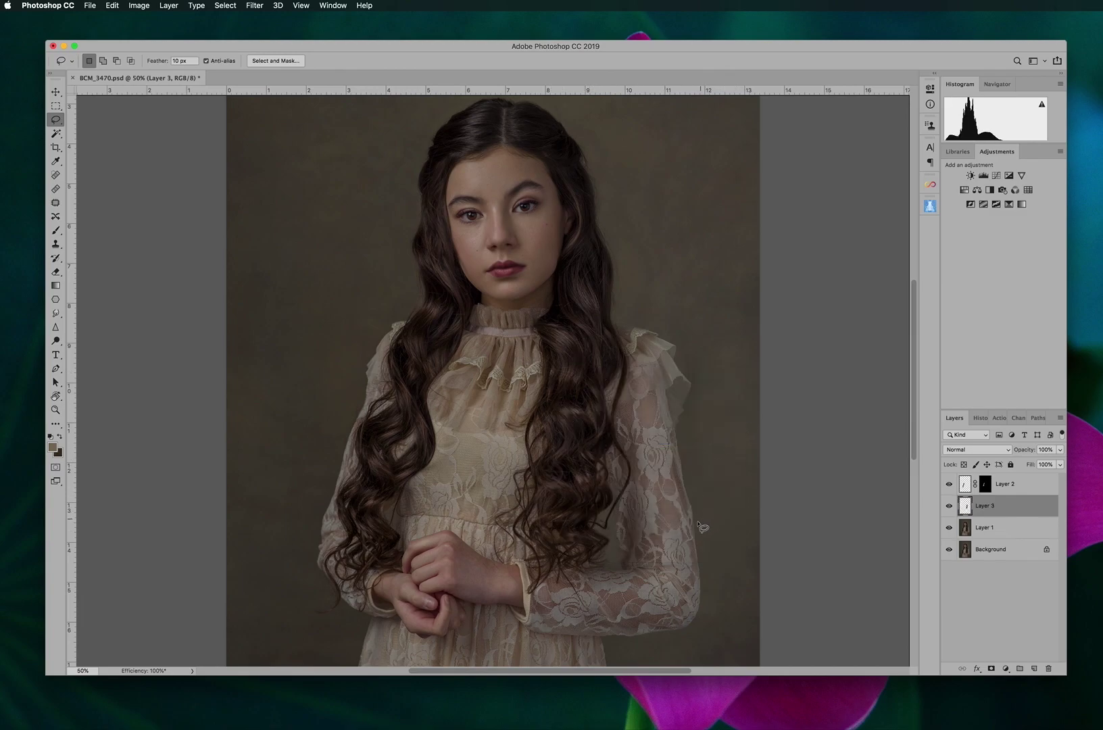
# - Add a white mask to Layer 3 and transform its copied lock outward over the hair's outer edge on the image's right side
pyautogui.click(991, 668)
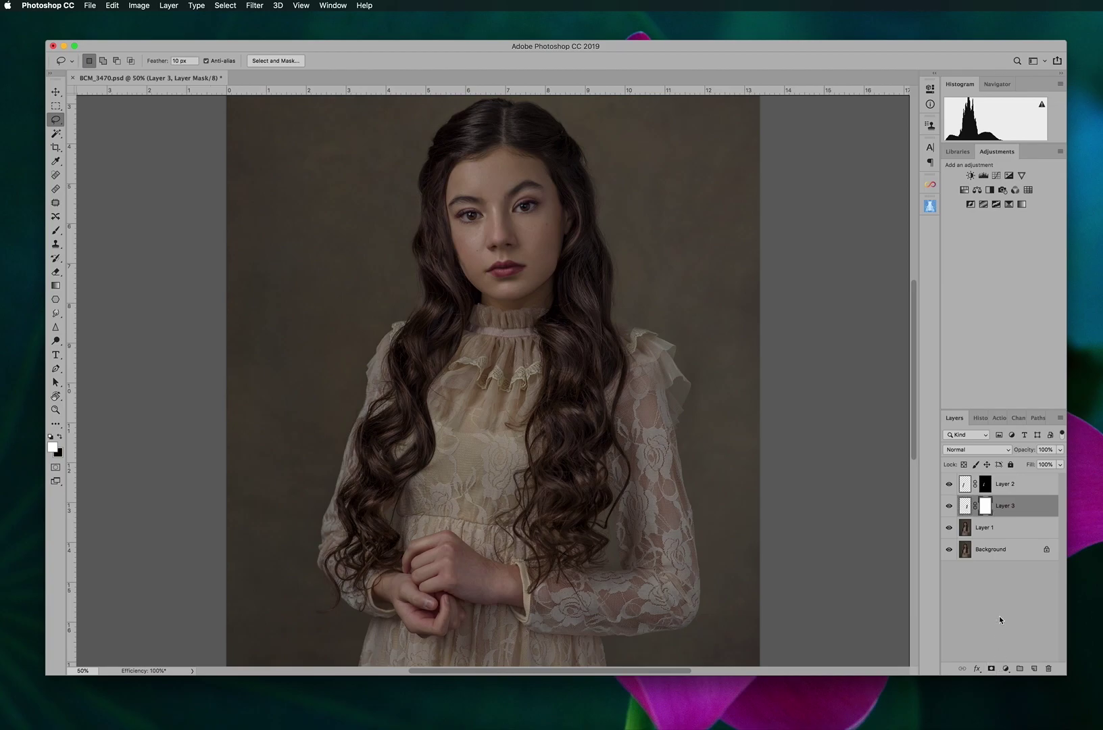
pyautogui.click(965, 505)
pyautogui.press('super+t')
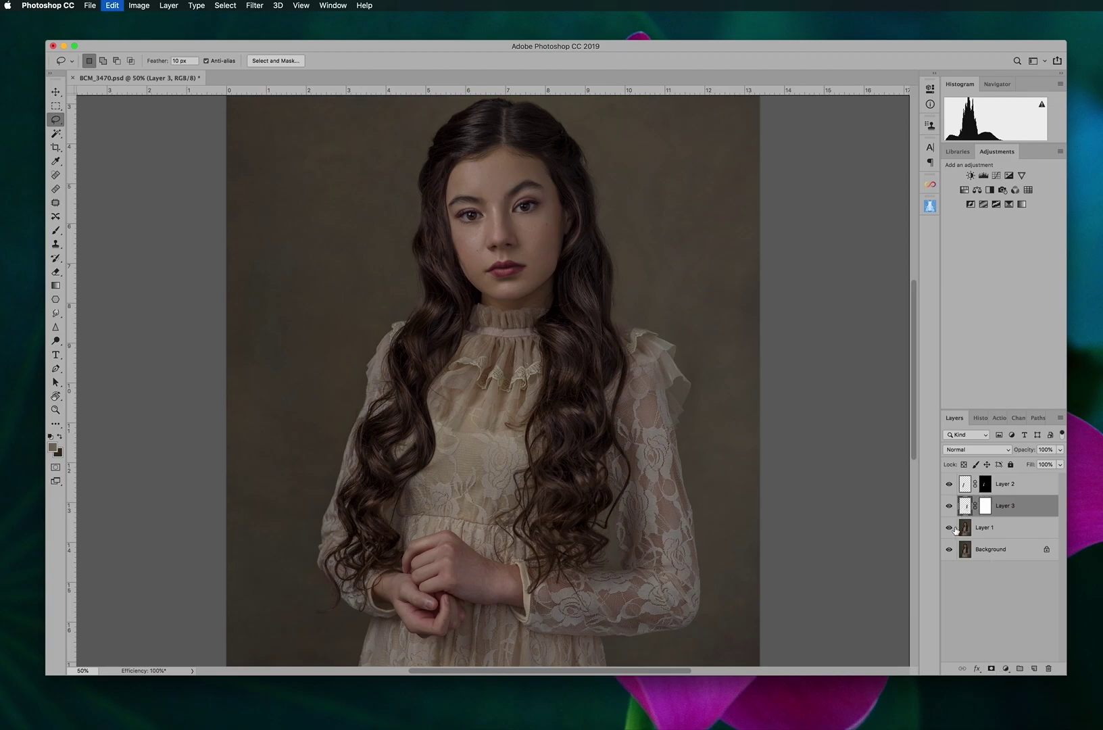
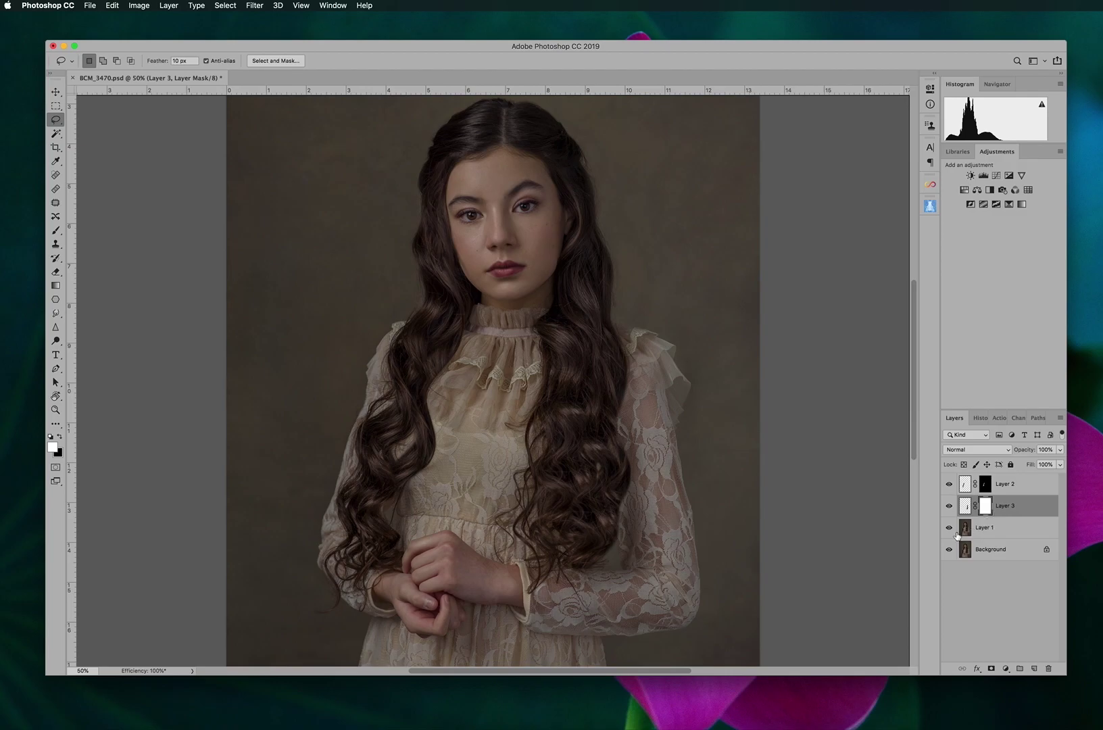
# - Invert Layer 3's mask to black and set the soft round brush to 100% opacity
pyautogui.press('super+i')
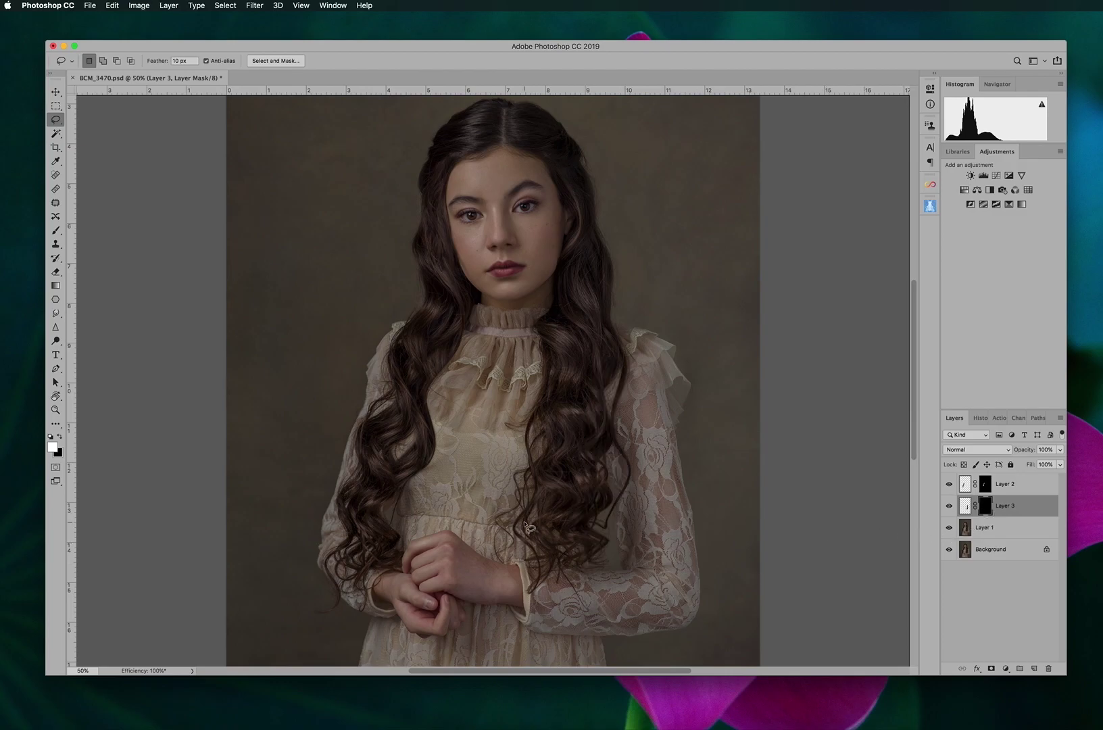
pyautogui.press('b')
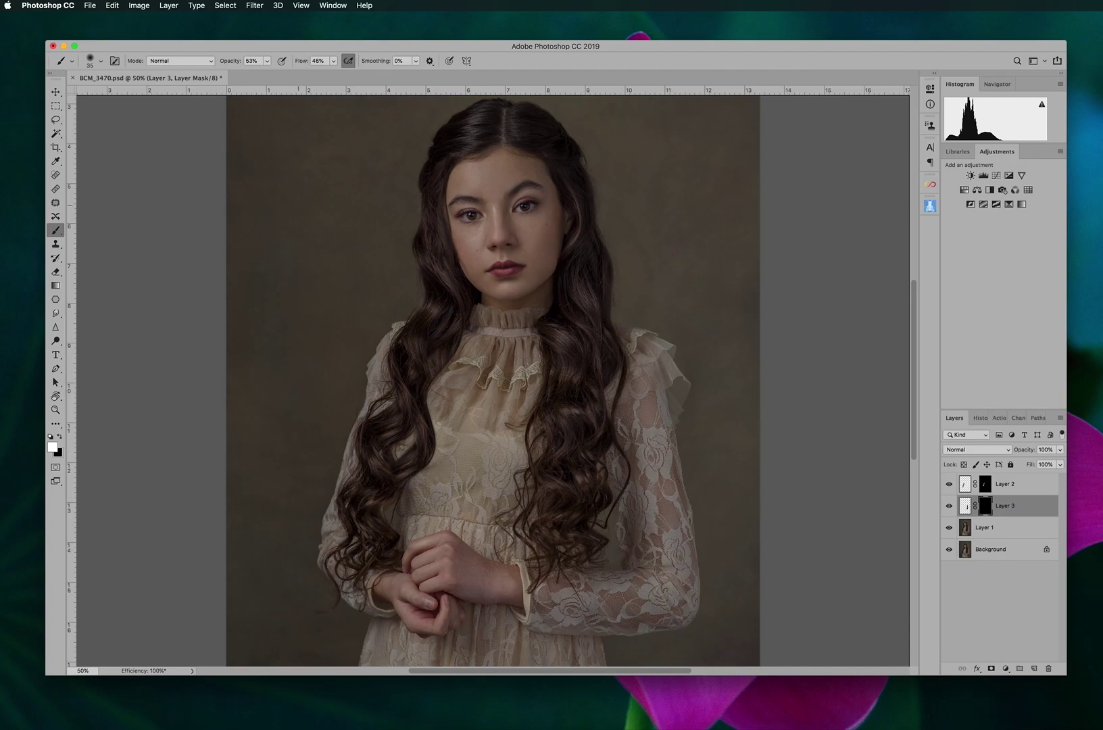
pyautogui.click(100, 62)
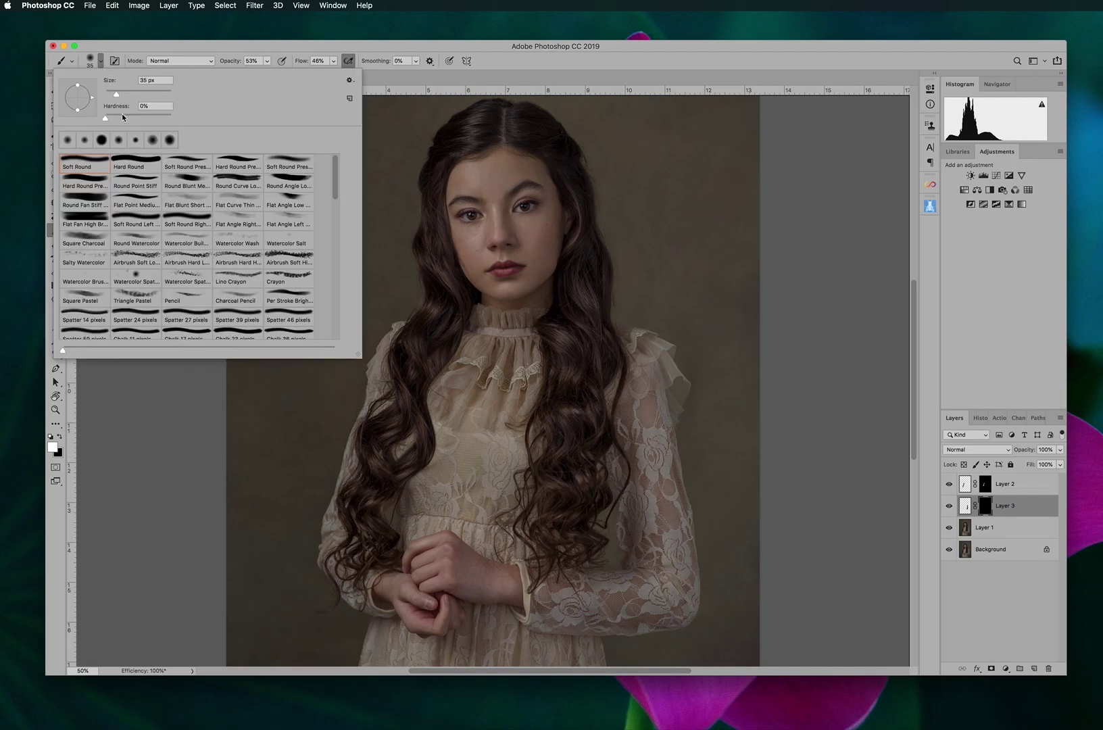
pyautogui.click(175, 55)
pyautogui.click(267, 60)
pyautogui.moveTo(264, 73); pyautogui.dragTo(306, 76)
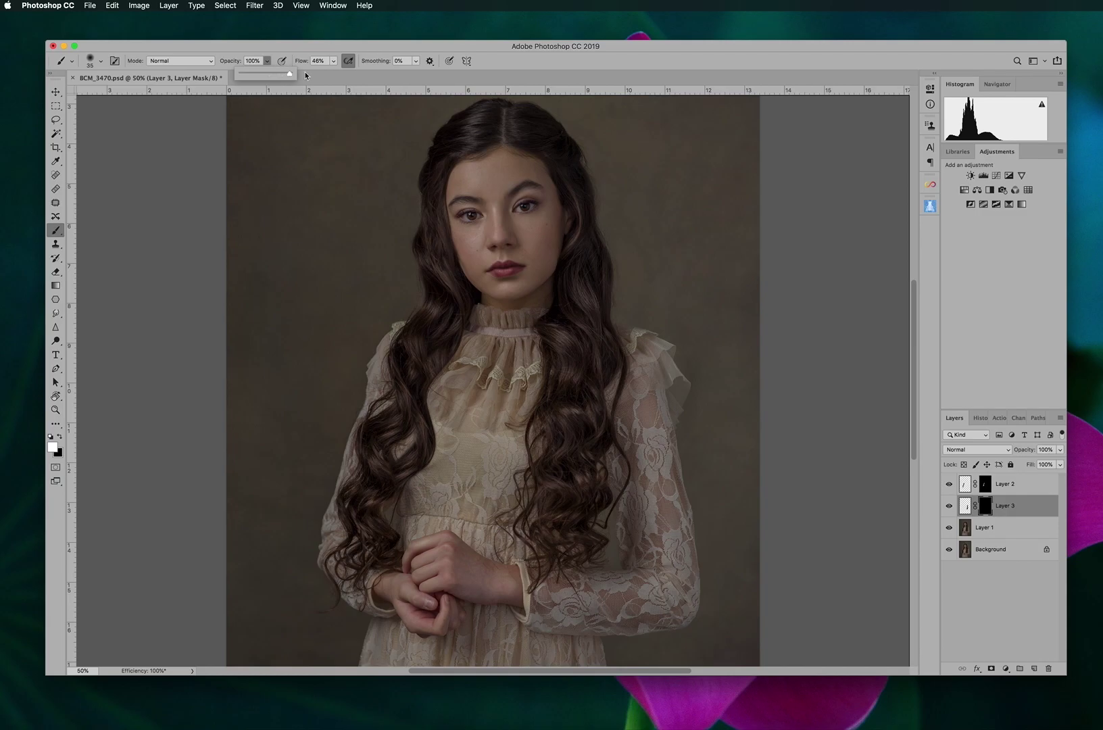
pyautogui.click(390, 52)
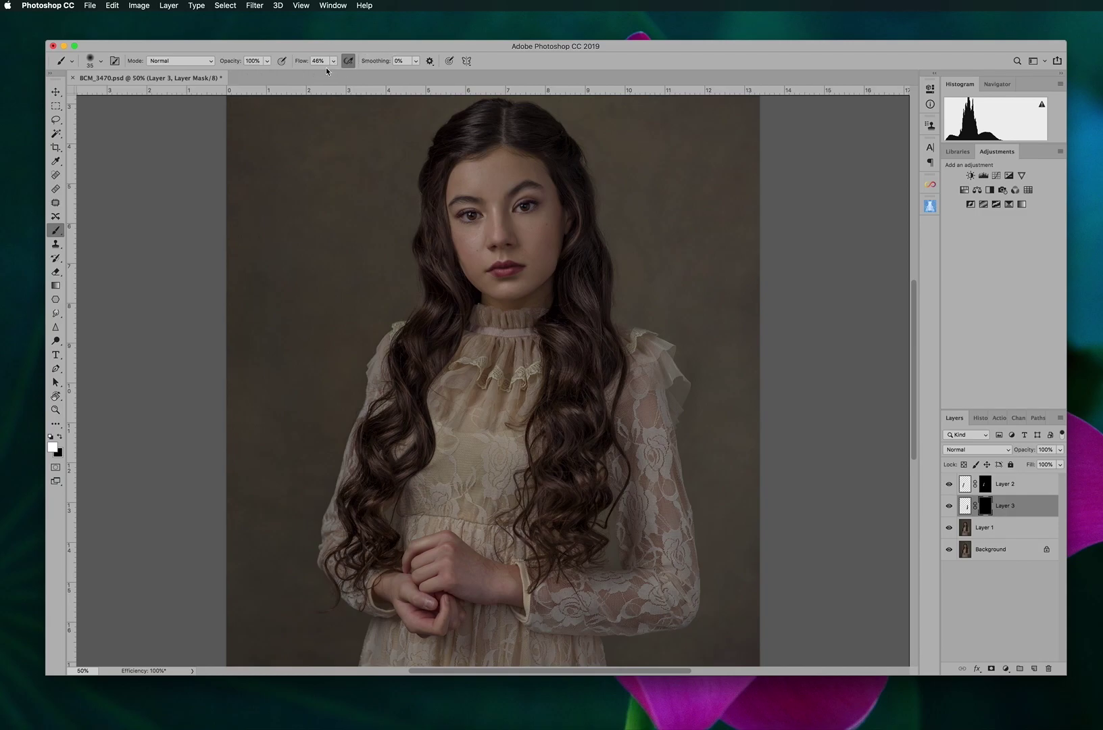
# - Paint white on Layer 3's mask with brush sizes of about 125 and 100 px to reveal the lock along the outer hair edge
pyautogui.press(']')
pyautogui.press(']')
pyautogui.press(']')
pyautogui.press(']')
pyautogui.press(']')
pyautogui.press(']')
pyautogui.press(']')
pyautogui.press('[')
pyautogui.press('[')
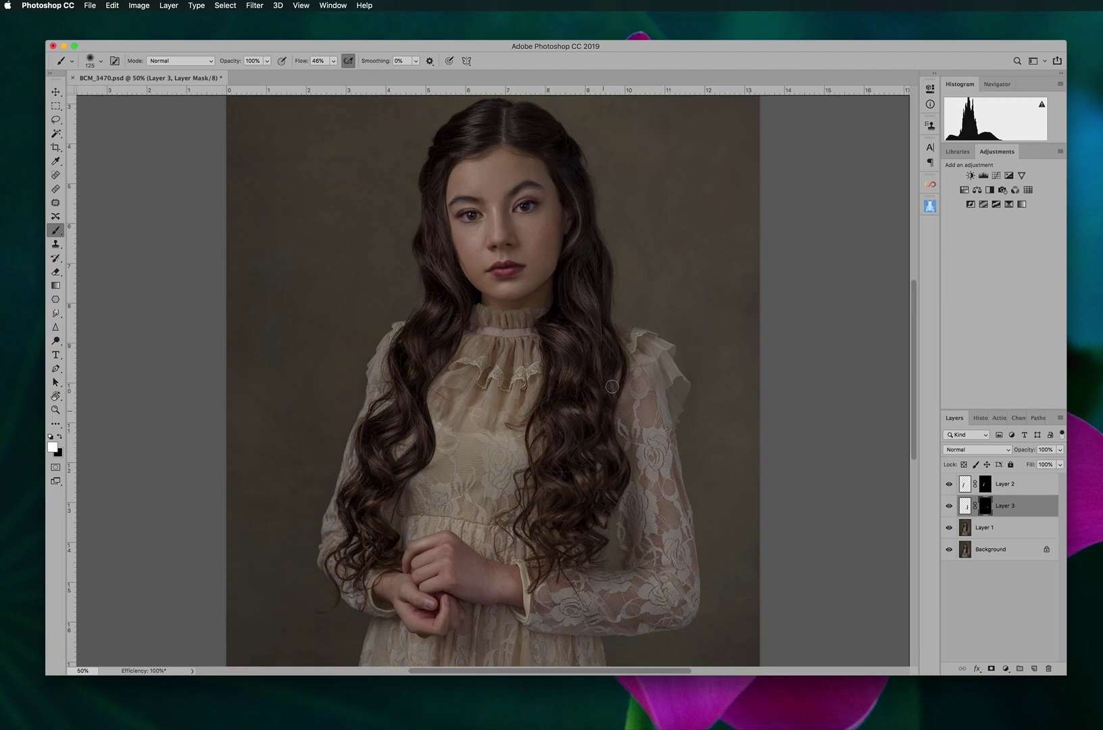
pyautogui.press('[')
pyautogui.press('[')
pyautogui.press('[')
pyautogui.press(']')
pyautogui.press(']')
# - Set the brush opacity to 54% and blend the lock's edges on Layer 3's mask with white and black
pyautogui.click(266, 61)
pyautogui.moveTo(260, 73); pyautogui.dragTo(243, 73)
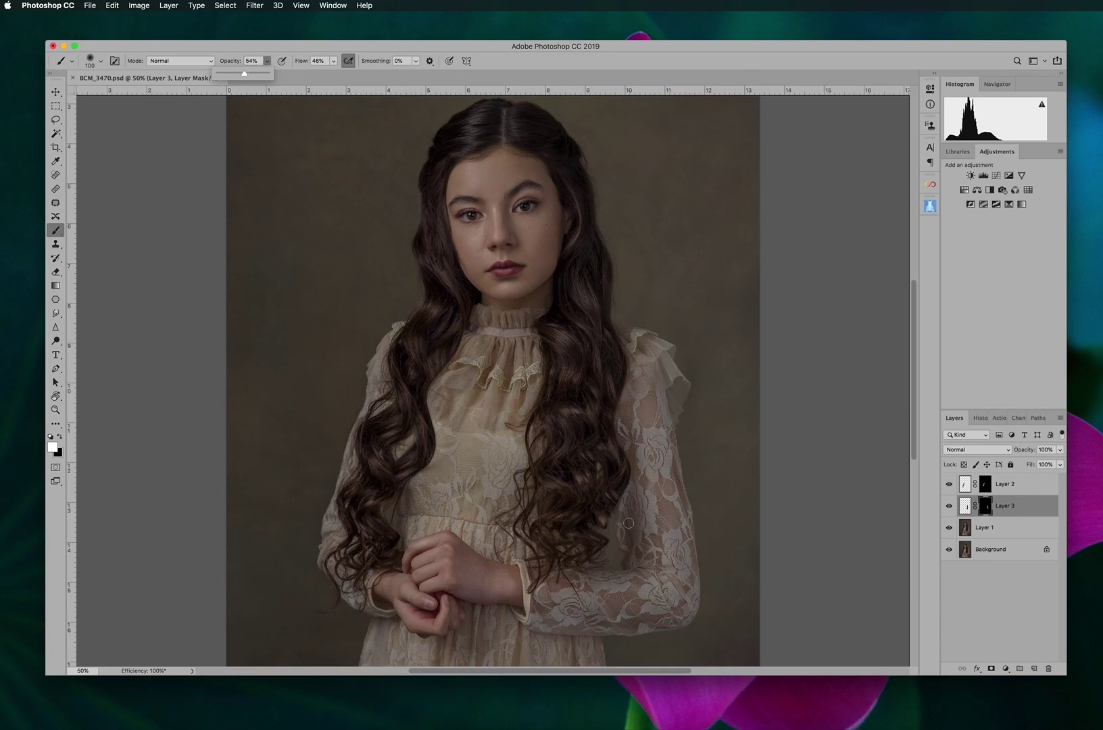
pyautogui.press('x')
pyautogui.press('x')
pyautogui.press('x')
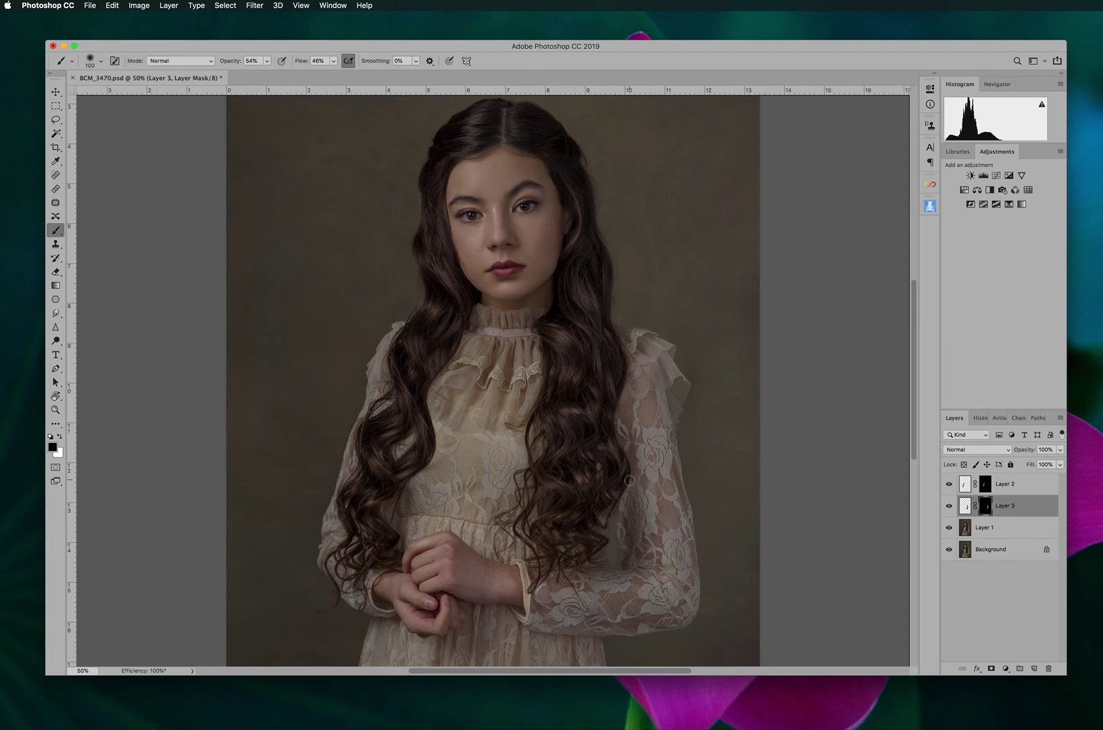
pyautogui.press('x')
pyautogui.press('x')
pyautogui.press('x')
pyautogui.press('x')
pyautogui.press('x')
pyautogui.press('super+minus')
# - Stamp all visible layers into a new layer above Layer 2 and open it in Liquify
pyautogui.click(1015, 485)
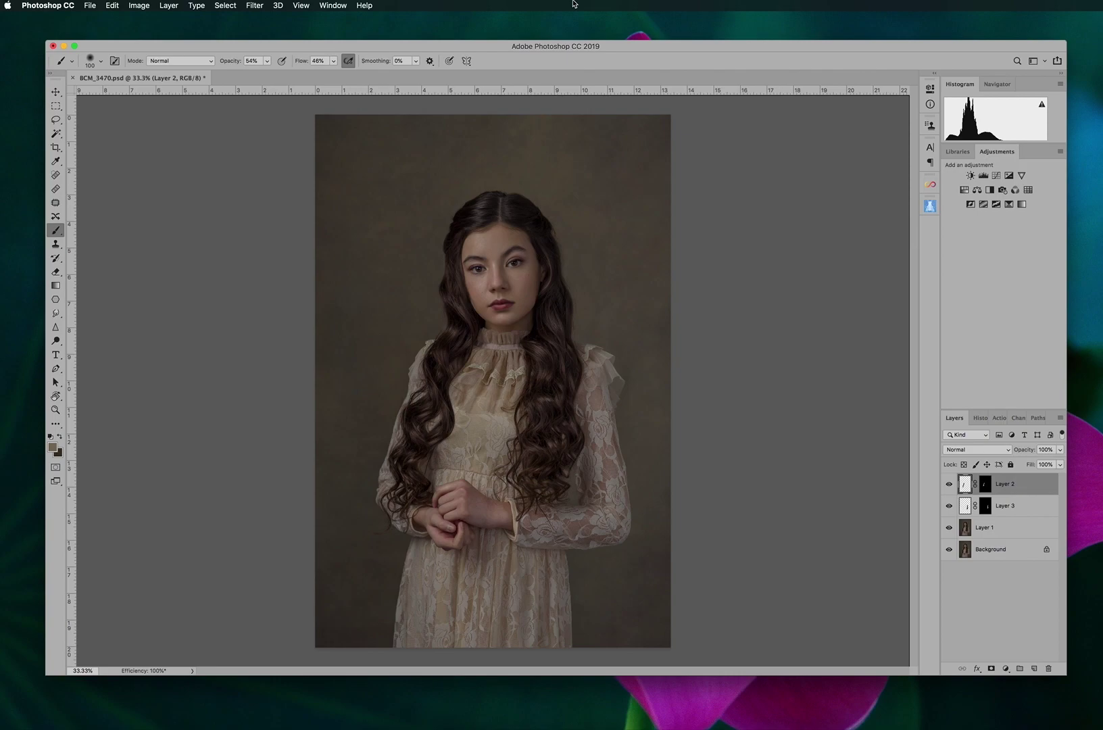
pyautogui.press('super+alt+shift+e')
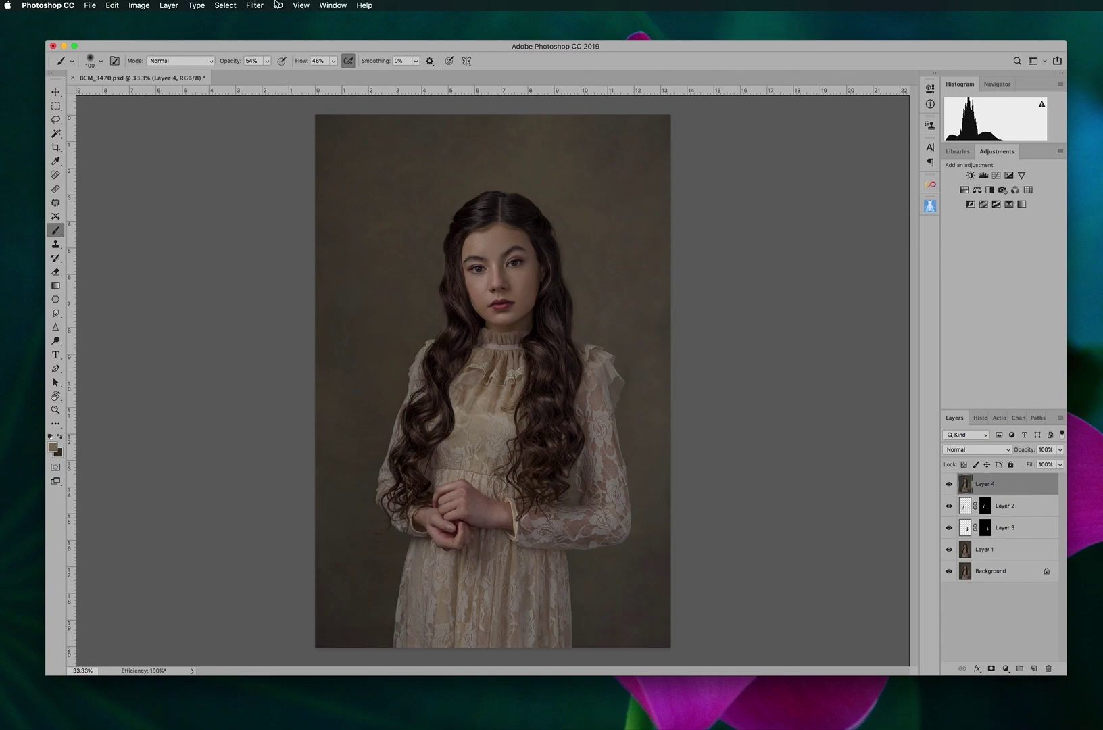
pyautogui.click(256, 5)
pyautogui.click(274, 94)
# - Reshape the curls on the stamped layer with Liquify's Forward Warp tool, varying the brush size between 600 and 300
pyautogui.press('[')
pyautogui.press('[')
pyautogui.press(']')
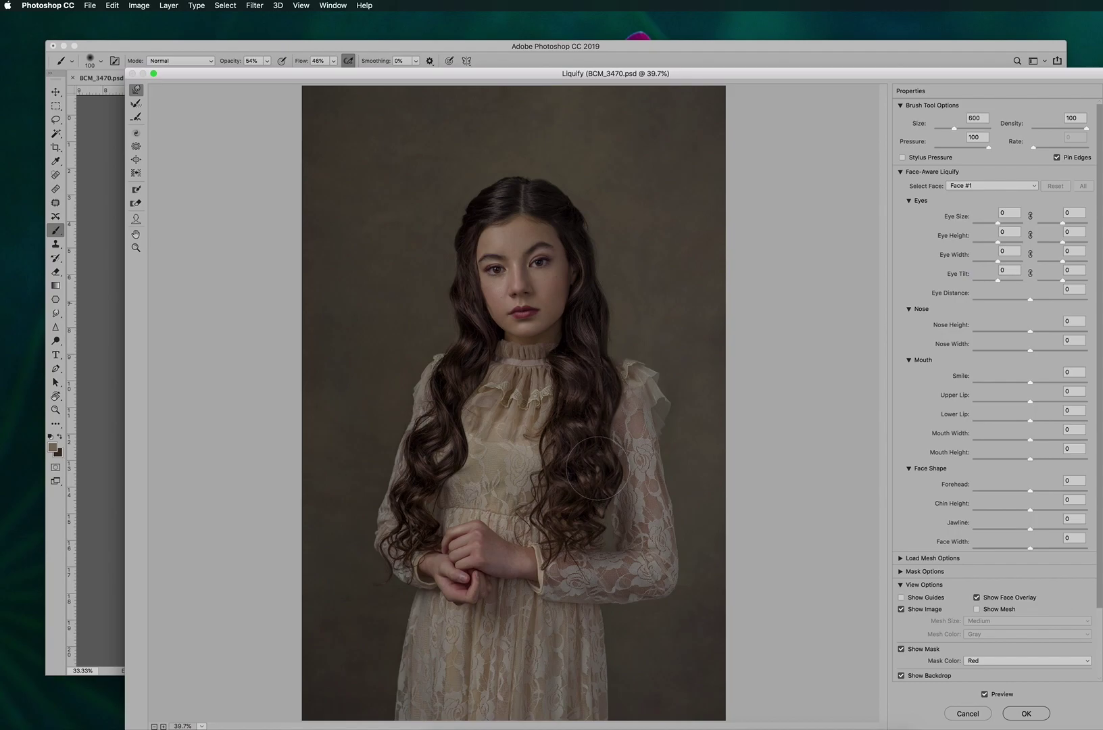
pyautogui.press(']')
pyautogui.press('[')
pyautogui.press('[')
pyautogui.press('[')
pyautogui.press('[')
pyautogui.press('[')
pyautogui.press('[')
pyautogui.press('[')
pyautogui.press('[')
pyautogui.press(']')
pyautogui.press(']')
pyautogui.press(']')
pyautogui.press(']')
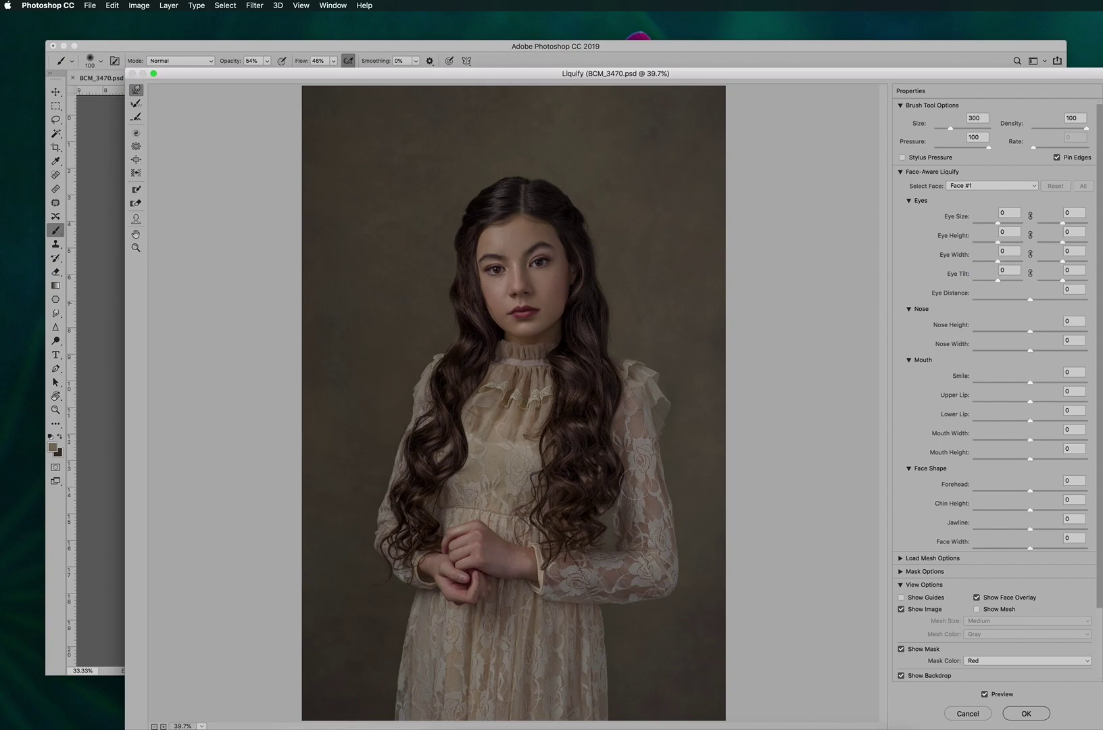
# - Push the hair outward on the image's right side with Forward Warp at brush sizes of 600 to 800, and apply Liquify
pyautogui.press(']')
pyautogui.press(']')
pyautogui.press(']')
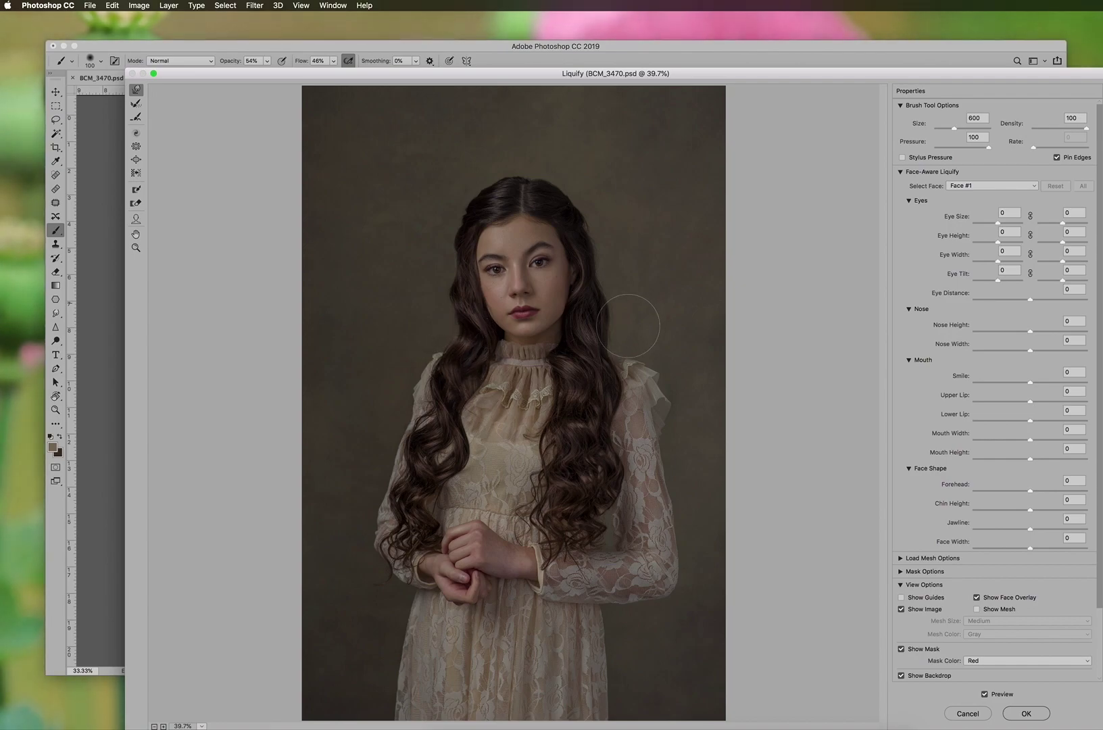
pyautogui.press(']')
pyautogui.press('[')
pyautogui.press('[')
pyautogui.press('[')
pyautogui.press(']')
pyautogui.press(']')
pyautogui.press(']')
pyautogui.press(']')
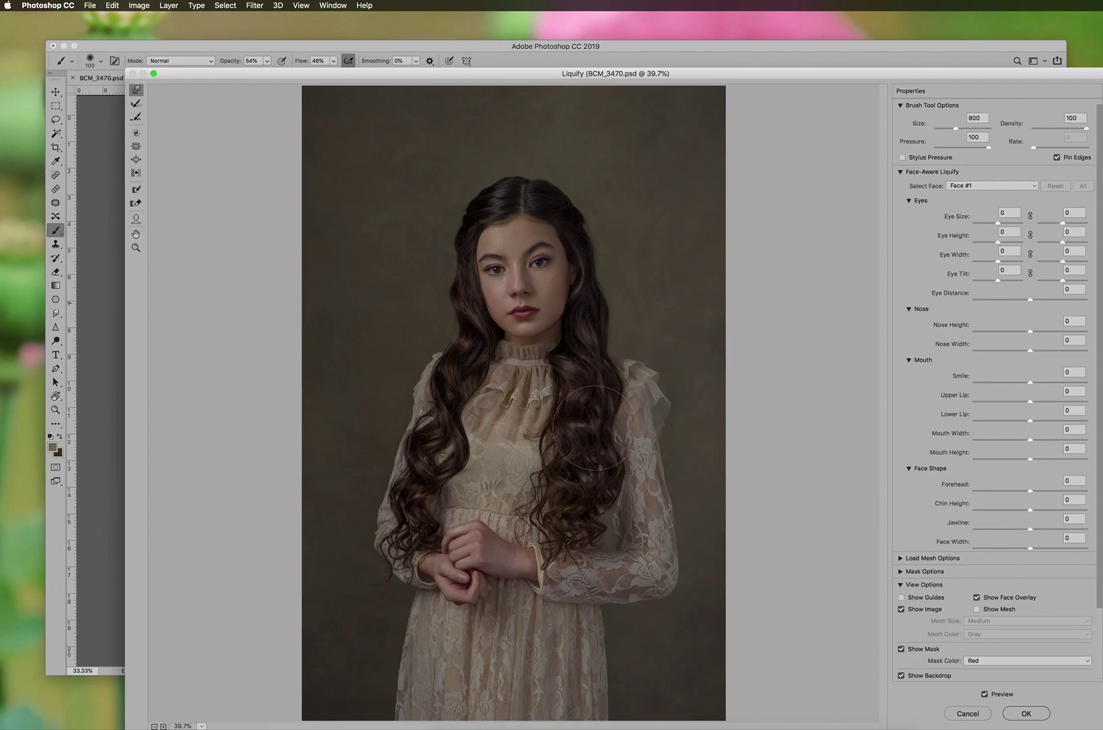
pyautogui.press('[')
pyautogui.click(1026, 712)
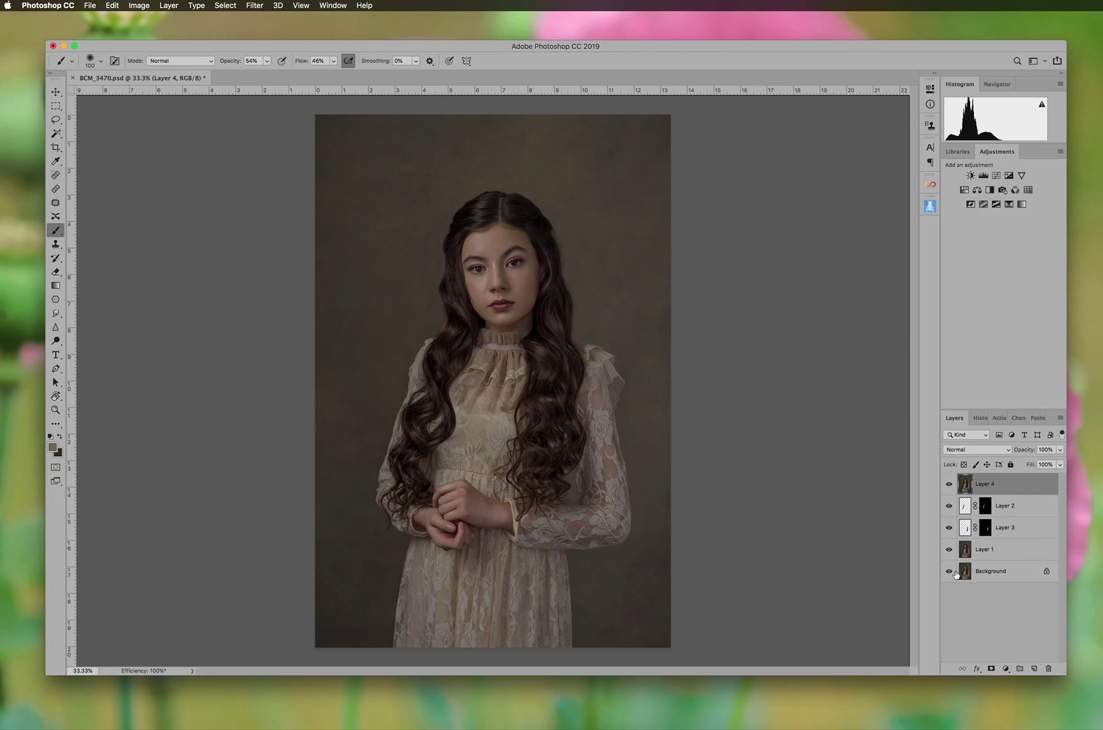
# - Compare the edited portrait with the original by toggling the visibility of all layers above the Background
pyautogui.keyDown('alt'); pyautogui.click(949, 571); pyautogui.keyUp('alt')
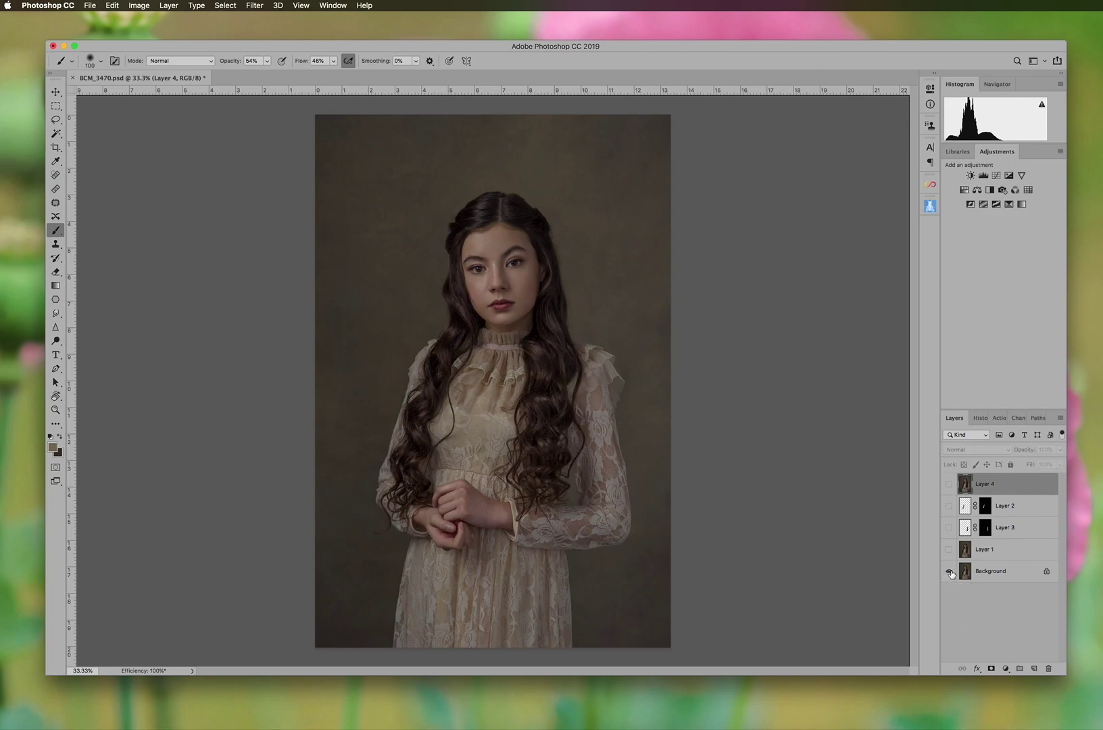
pyautogui.keyDown('alt'); pyautogui.click(950, 571); pyautogui.keyUp('alt')
pyautogui.keyDown('alt'); pyautogui.click(949, 573); pyautogui.keyUp('alt')
pyautogui.keyDown('alt'); pyautogui.click(949, 572); pyautogui.keyUp('alt')
pyautogui.keyDown('alt'); pyautogui.click(949, 573); pyautogui.keyUp('alt')
pyautogui.keyDown('alt'); pyautogui.click(950, 574); pyautogui.keyUp('alt')
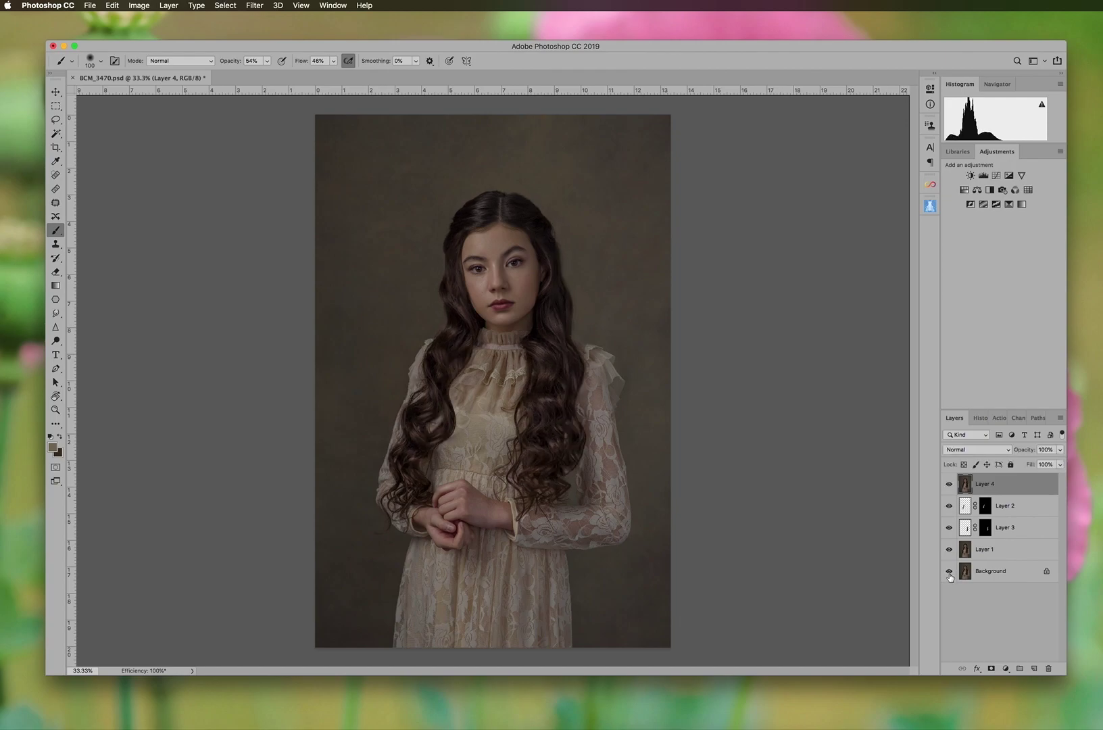
pyautogui.keyDown('alt'); pyautogui.click(950, 573); pyautogui.keyUp('alt')
pyautogui.keyDown('alt'); pyautogui.click(950, 573); pyautogui.keyUp('alt')
pyautogui.keyDown('alt'); pyautogui.click(949, 573); pyautogui.keyUp('alt')
pyautogui.keyDown('alt'); pyautogui.click(950, 573); pyautogui.keyUp('alt')
pyautogui.keyDown('alt'); pyautogui.click(949, 573); pyautogui.keyUp('alt')
pyautogui.keyDown('alt'); pyautogui.click(950, 573); pyautogui.keyUp('alt')
pyautogui.keyDown('alt'); pyautogui.click(949, 577); pyautogui.keyUp('alt')
pyautogui.keyDown('alt'); pyautogui.click(949, 575); pyautogui.keyUp('alt')
pyautogui.keyDown('alt'); pyautogui.click(949, 573); pyautogui.keyUp('alt')
pyautogui.keyDown('alt'); pyautogui.click(949, 573); pyautogui.keyUp('alt')
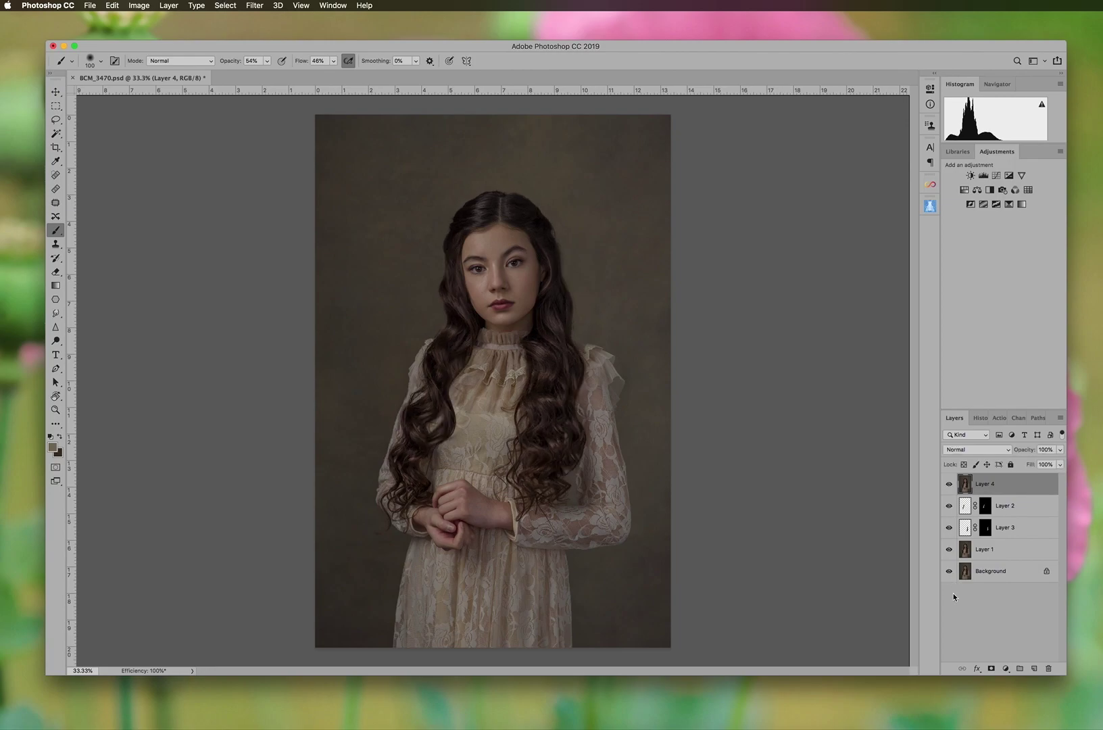